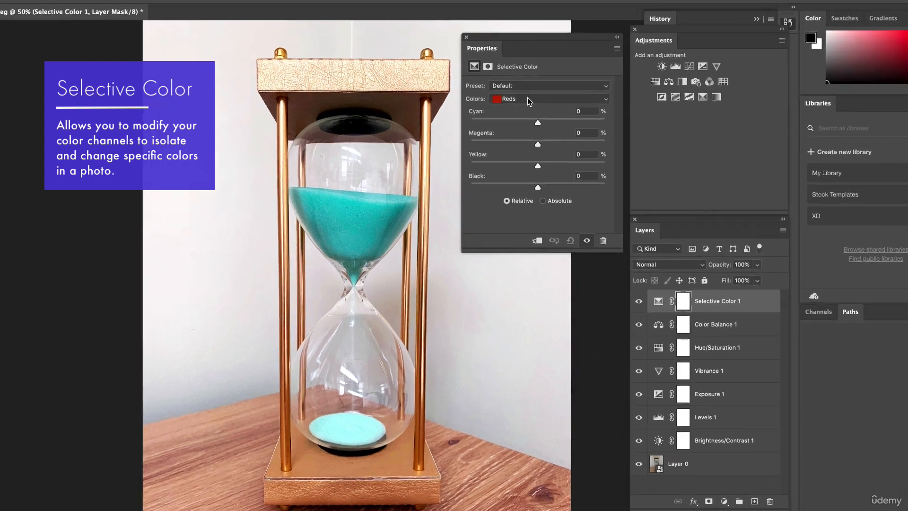
Step: Choose Cyans as the color range of the Selective Color adjustment on the hourglass photo
click(521, 125)
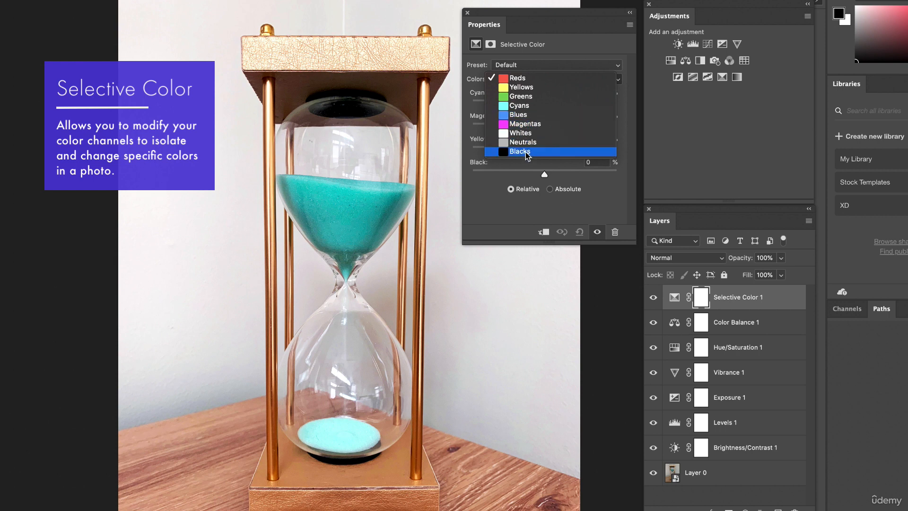
click(568, 41)
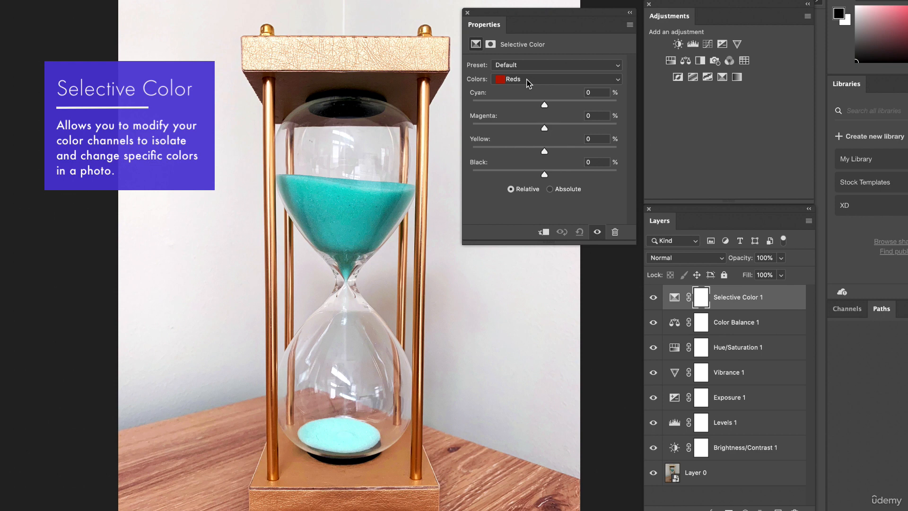
click(528, 82)
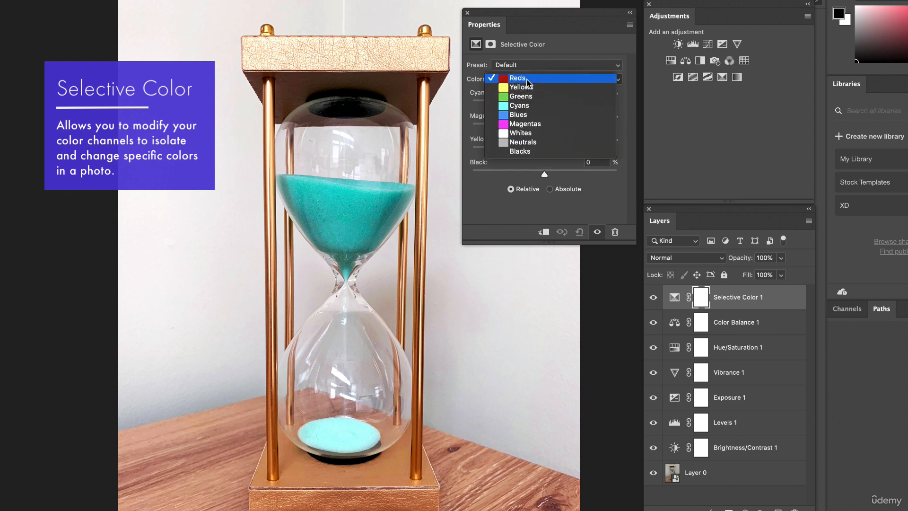
click(520, 106)
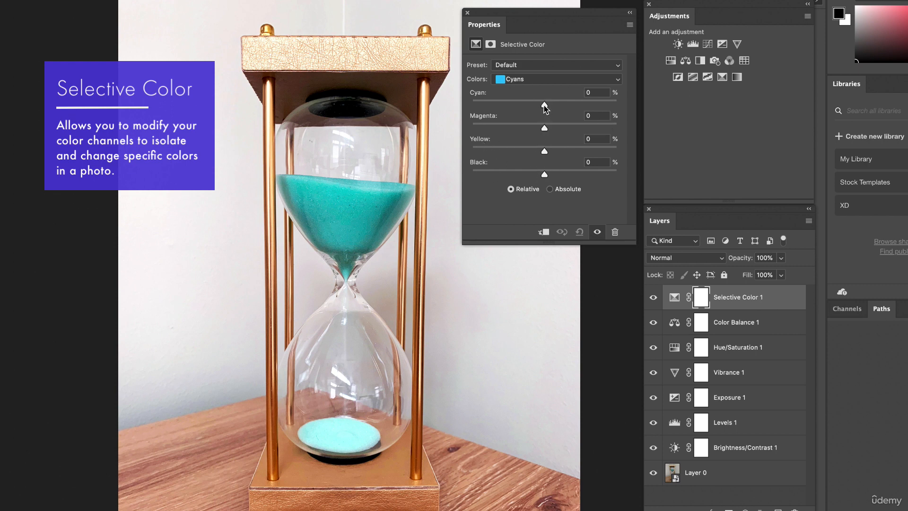
Step: Try different Cyan and Magenta amounts for the sand's Cyans range, including Cyan -100% and Magenta +68%
drag(544, 105, 449, 113)
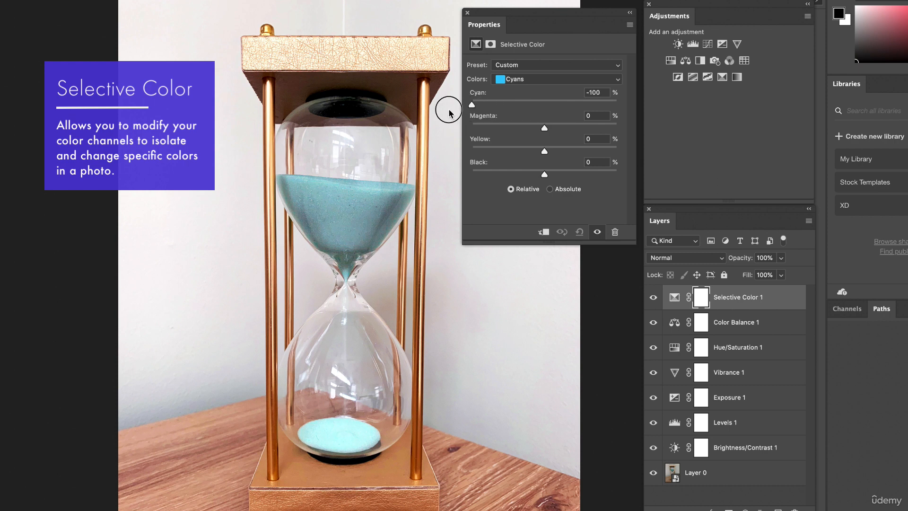
click(545, 104)
click(547, 126)
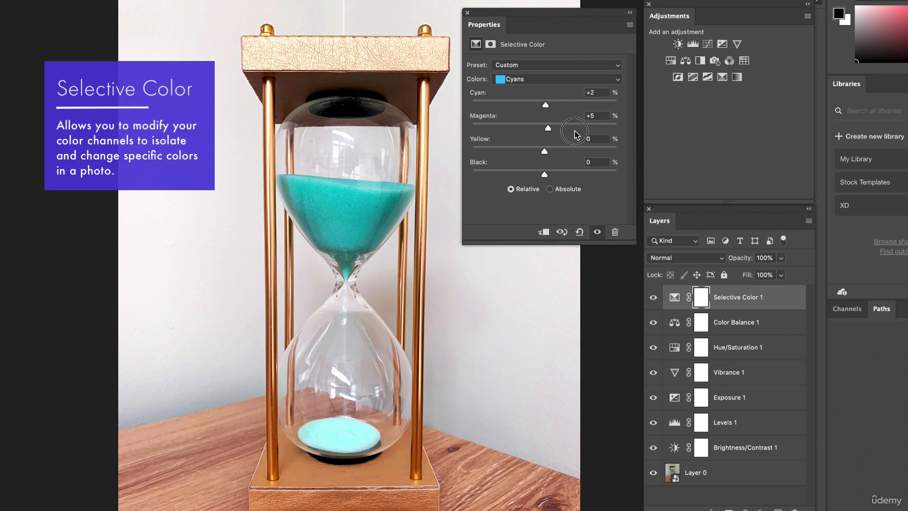
click(594, 130)
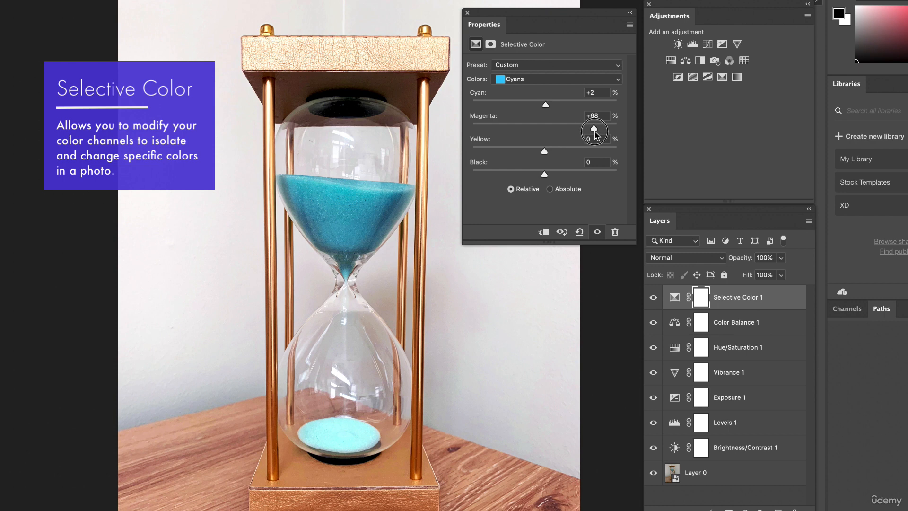
drag(595, 133, 542, 129)
Step: Set the Cyans range to Cyan +33%, Magenta +33%, Yellow +3% and Black +9%
mouse_move(544, 174)
mouse_down()
mouse_move(595, 177)
mouse_move(475, 175)
mouse_move(551, 174)
mouse_up()
drag(548, 106, 569, 106)
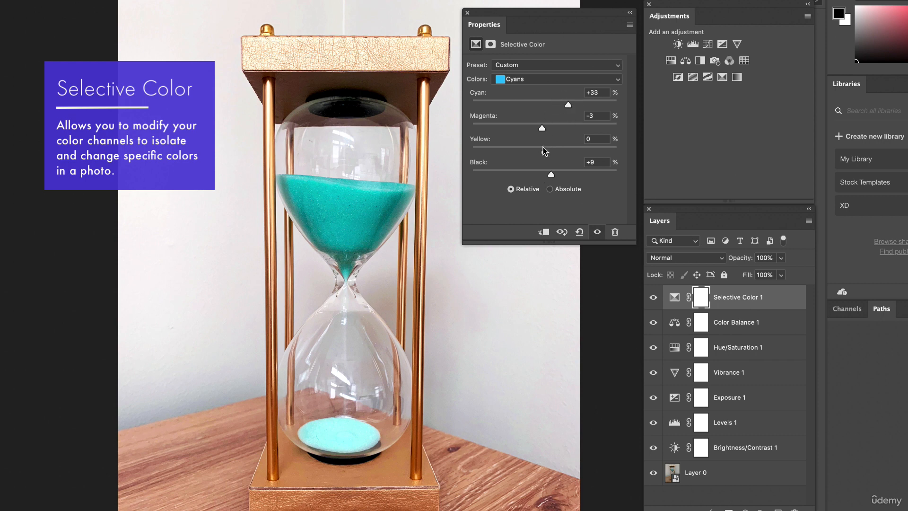
drag(543, 150, 547, 151)
drag(542, 128, 570, 133)
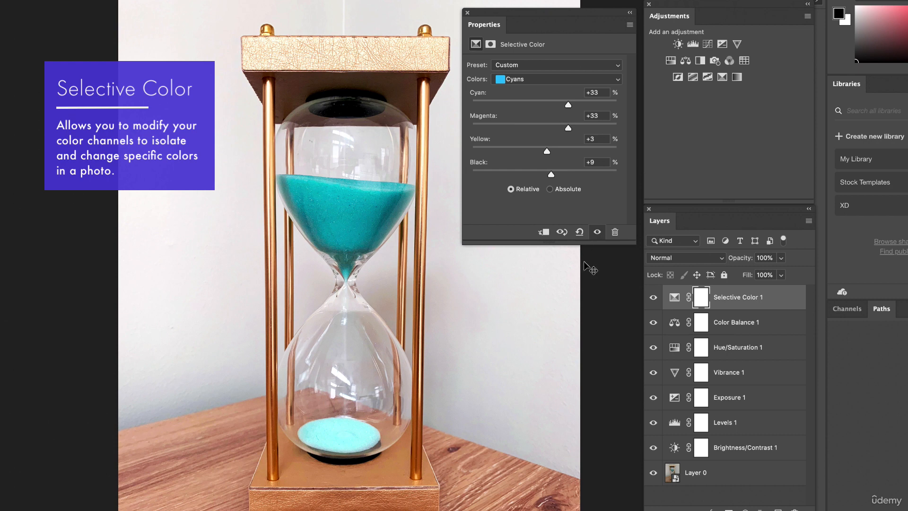
Step: Set Black to -3% for the Blues range of the hourglass photo's Selective Color adjustment
click(533, 84)
click(532, 89)
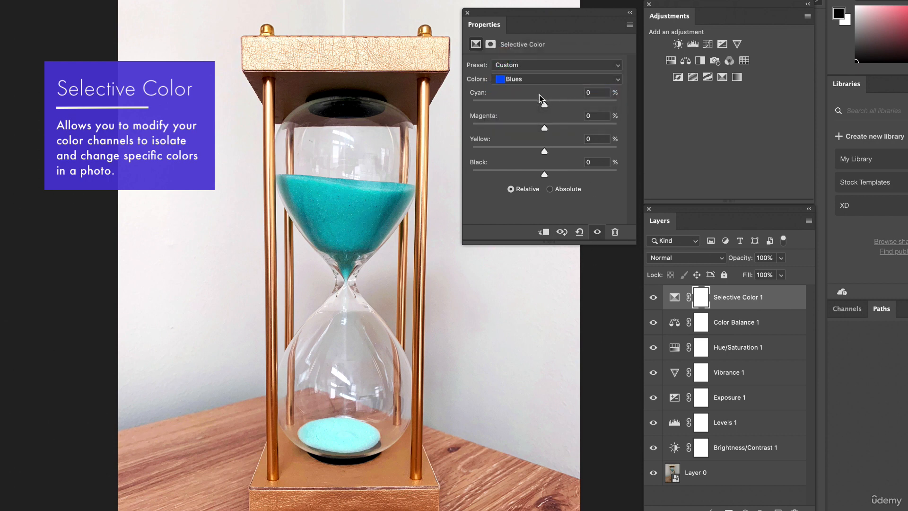
click(528, 79)
click(528, 79)
drag(546, 176, 547, 176)
click(533, 81)
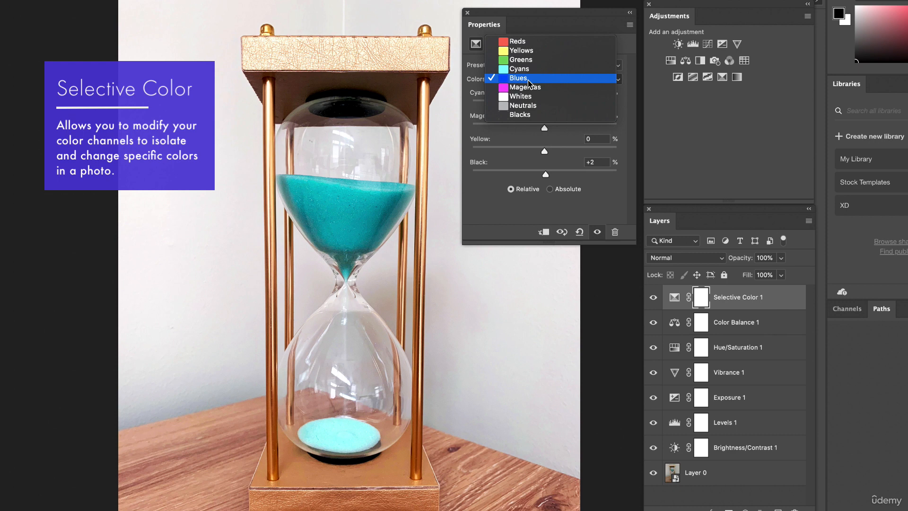
click(528, 79)
mouse_move(546, 174)
mouse_down()
mouse_move(618, 171)
mouse_move(528, 165)
mouse_move(594, 177)
mouse_move(462, 173)
mouse_move(675, 188)
mouse_move(524, 177)
mouse_move(602, 178)
mouse_move(544, 178)
mouse_up()
Step: Adjust the Black amount for the Neutrals range of the hourglass photo
click(539, 79)
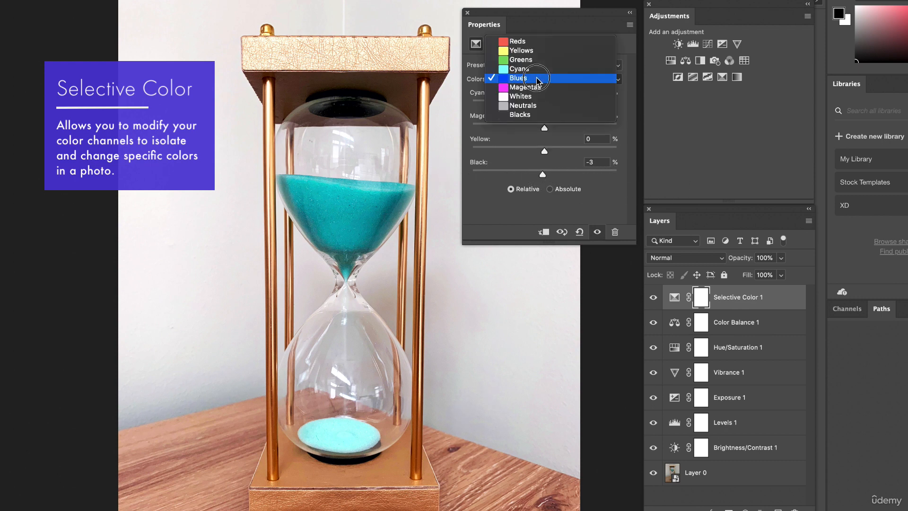
click(537, 107)
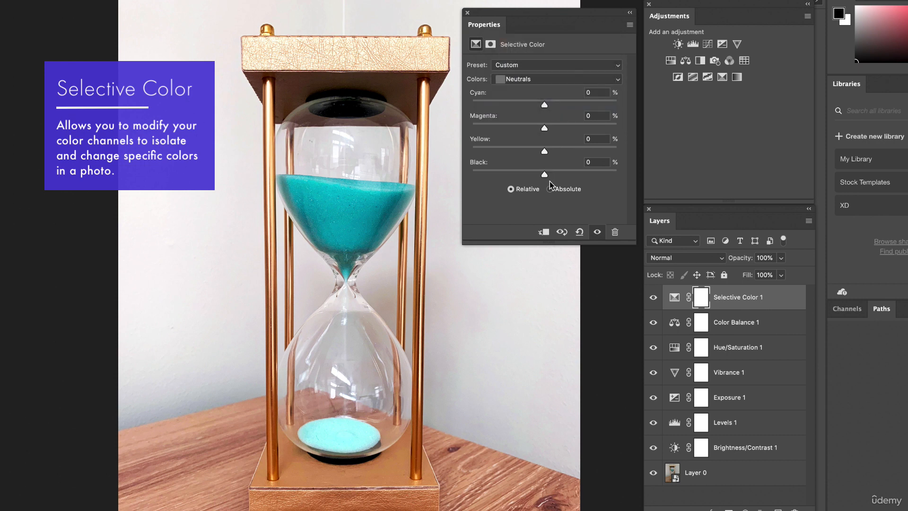
drag(544, 174, 542, 154)
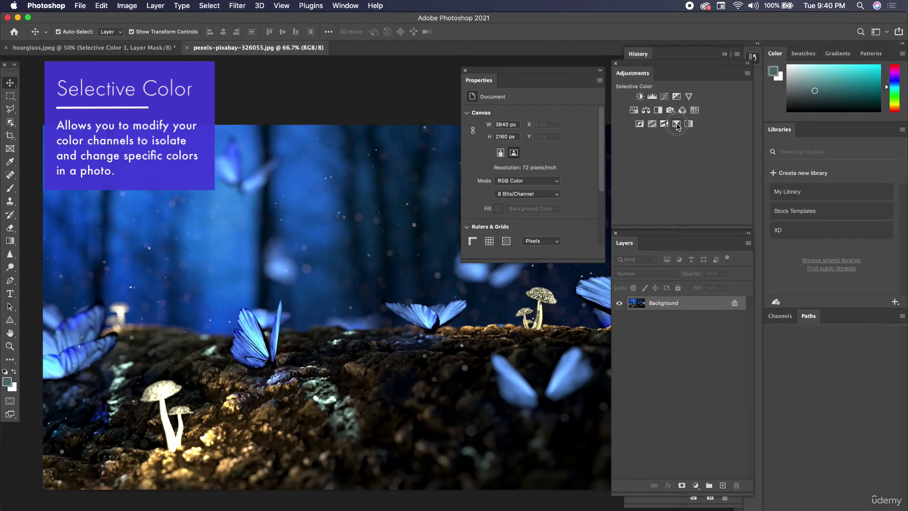
Step: Add a Selective Color adjustment to the butterfly photo and set Blues to Cyan +66%, Magenta +1%, Yellow -37% and Black +3%
click(676, 124)
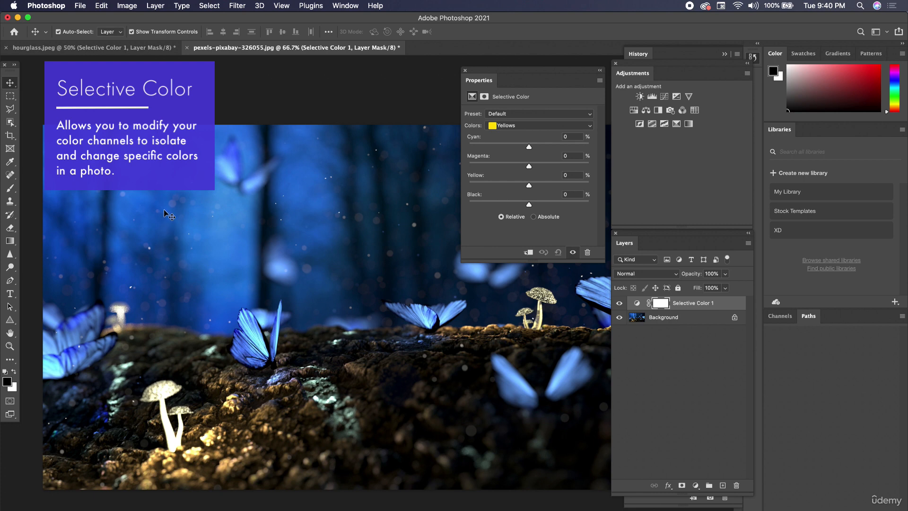
click(499, 125)
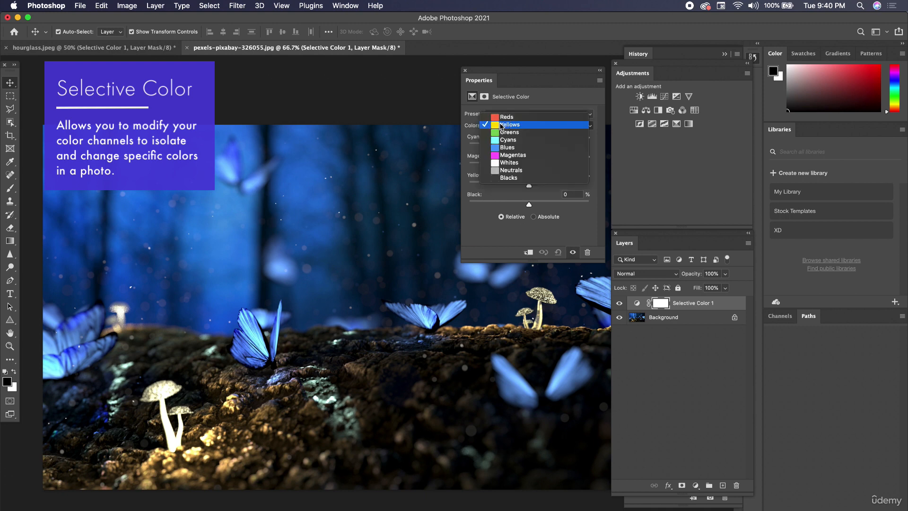
click(506, 147)
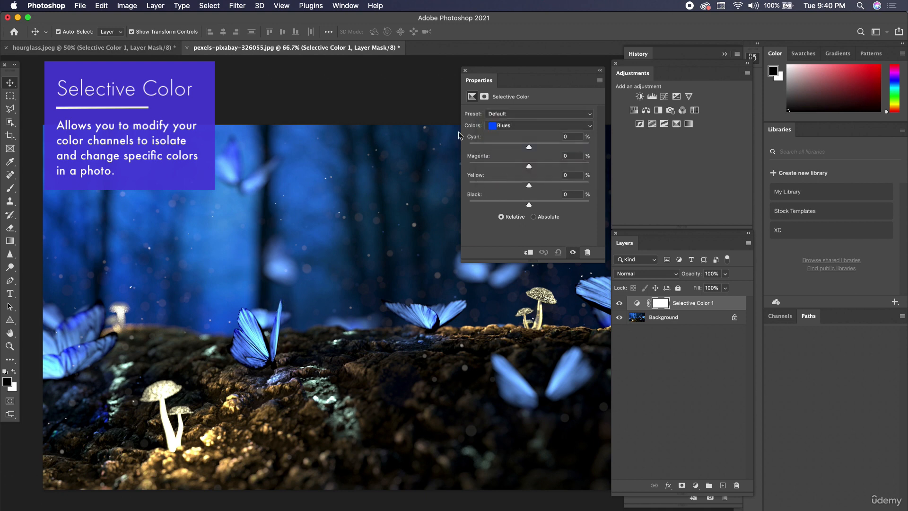
drag(498, 72, 543, 84)
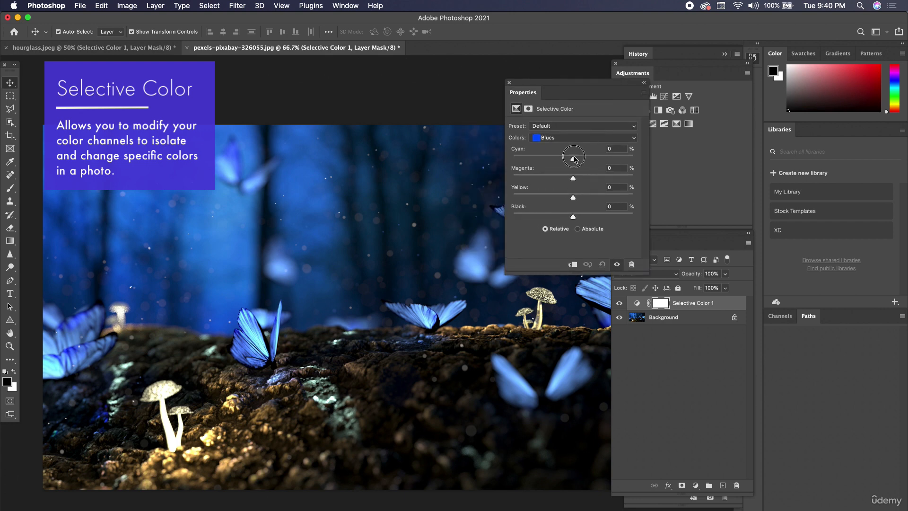
drag(573, 159, 550, 198)
mouse_move(572, 216)
mouse_down()
mouse_move(610, 216)
mouse_move(522, 216)
mouse_move(595, 216)
mouse_move(538, 217)
mouse_move(576, 218)
mouse_up()
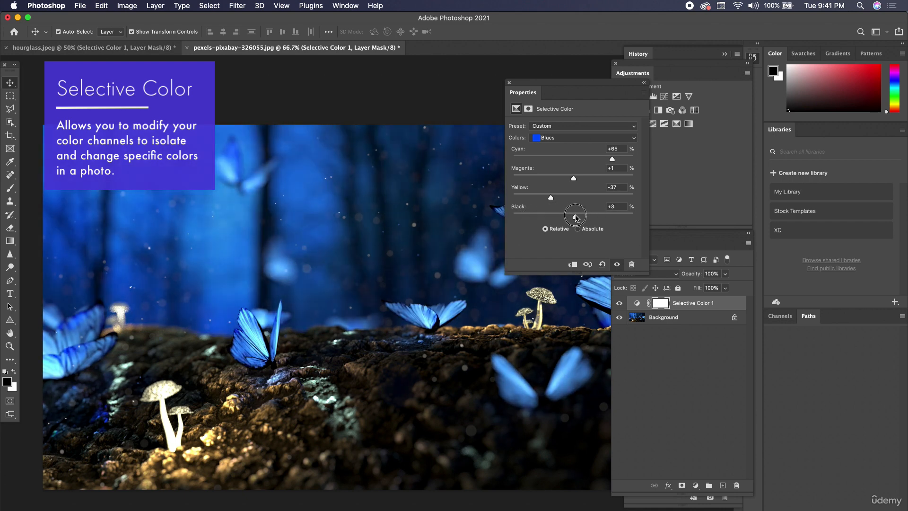
Step: Set the Reds range of the butterfly photo to Cyan -64%, Magenta +69%, Yellow +69% and Black -100%
click(548, 137)
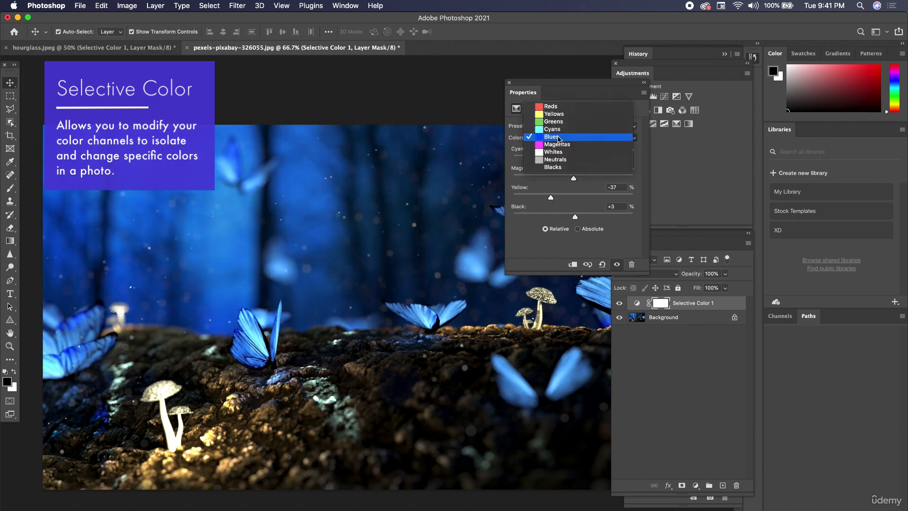
click(557, 109)
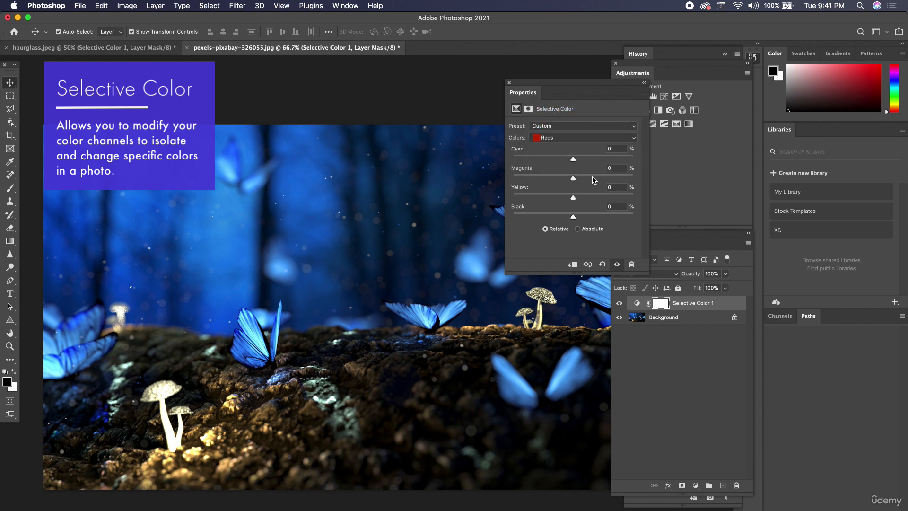
mouse_move(569, 218)
mouse_down()
mouse_move(580, 217)
mouse_move(538, 219)
mouse_move(623, 219)
mouse_move(502, 218)
mouse_move(597, 219)
mouse_move(525, 220)
mouse_move(569, 217)
mouse_up()
drag(572, 179, 534, 159)
drag(569, 197, 615, 197)
drag(569, 217, 513, 217)
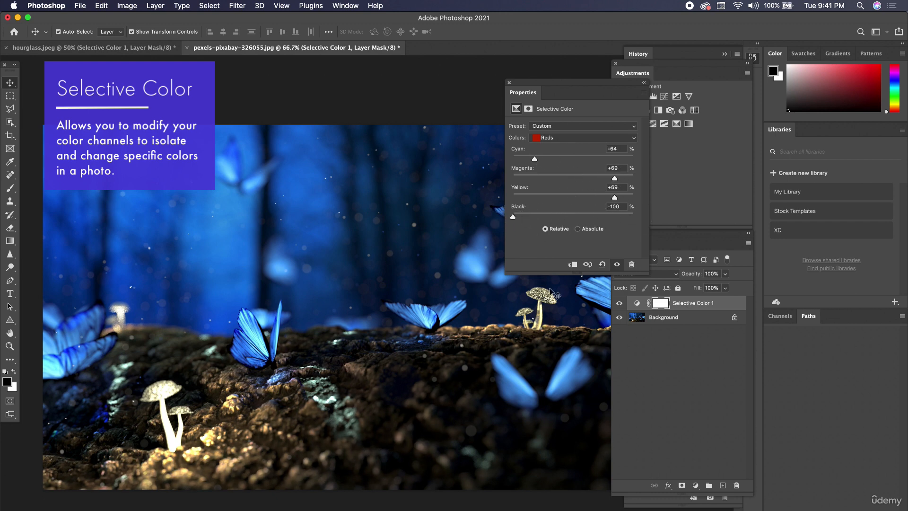
Step: Set the Blacks range of the butterfly photo to Cyan +4%, Magenta +7%, Yellow +8% and Black -3%
click(572, 138)
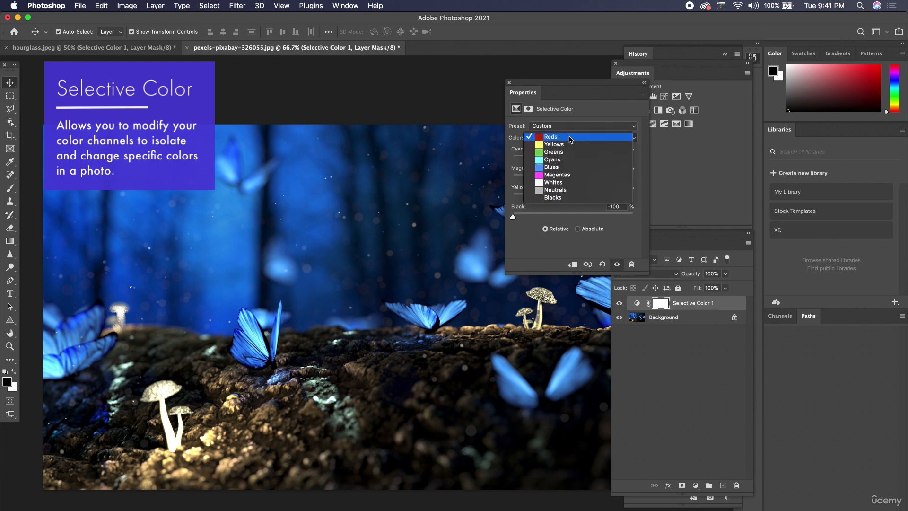
click(559, 199)
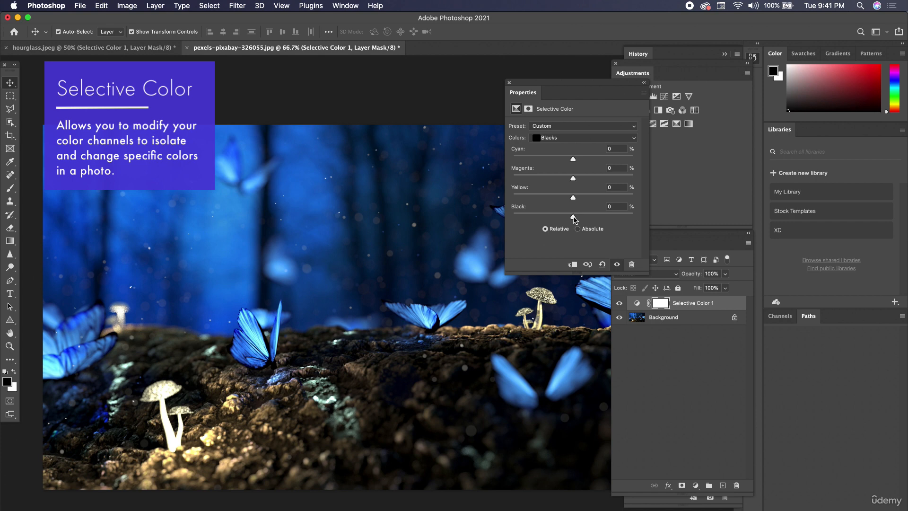
mouse_move(573, 217)
mouse_down()
mouse_move(590, 218)
mouse_move(555, 218)
mouse_move(571, 218)
mouse_up()
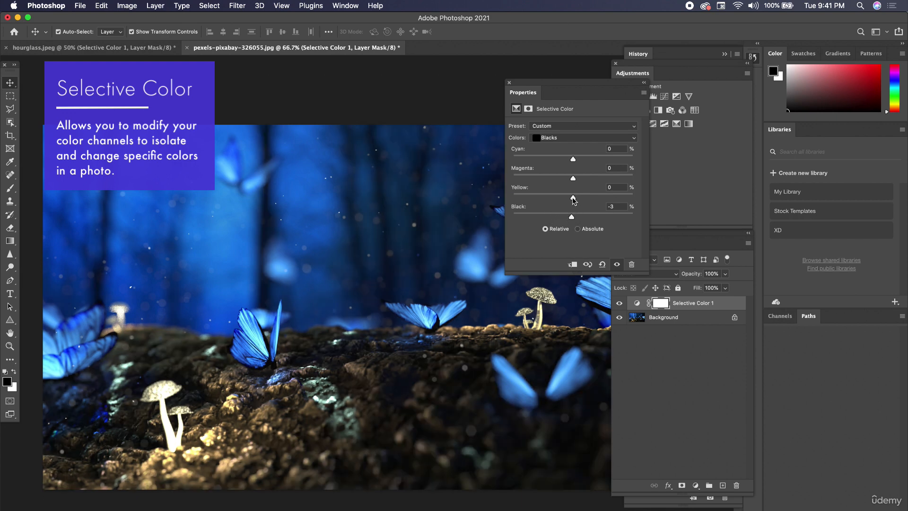
mouse_move(573, 180)
mouse_down()
mouse_move(585, 181)
mouse_move(572, 180)
mouse_up()
mouse_move(572, 181)
mouse_down()
mouse_move(581, 181)
mouse_move(578, 197)
mouse_up()
drag(572, 159, 577, 163)
click(560, 143)
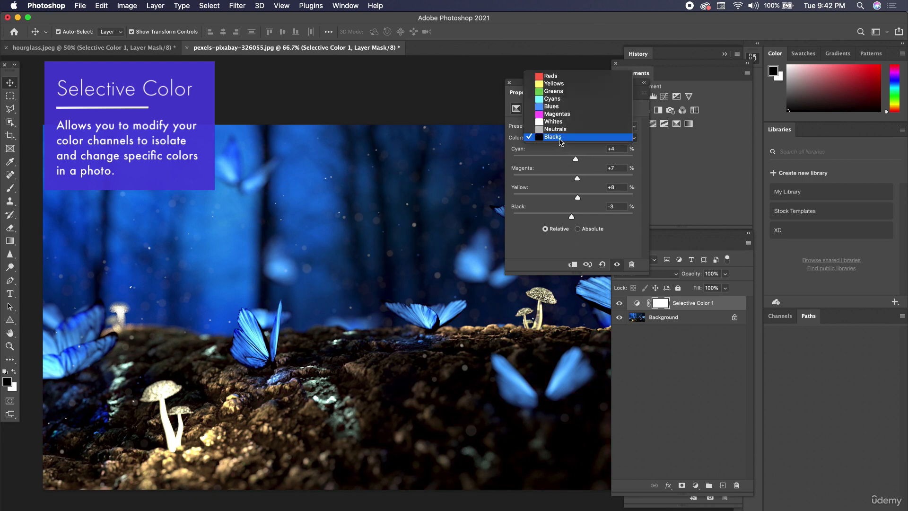
click(560, 138)
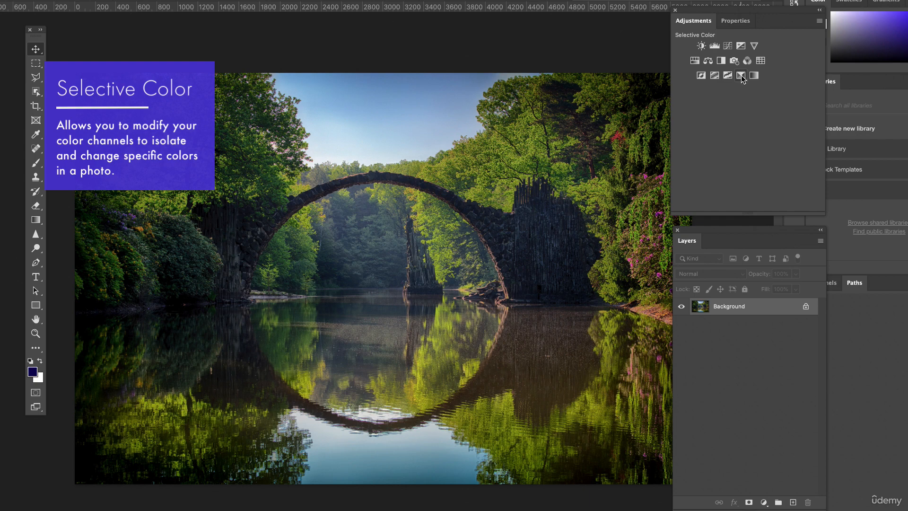
Step: Add a Selective Color adjustment to the bridge photo and set Greens to Cyan +3%, Magenta +31% and Black +3%, with Yellow raised slightly
click(740, 75)
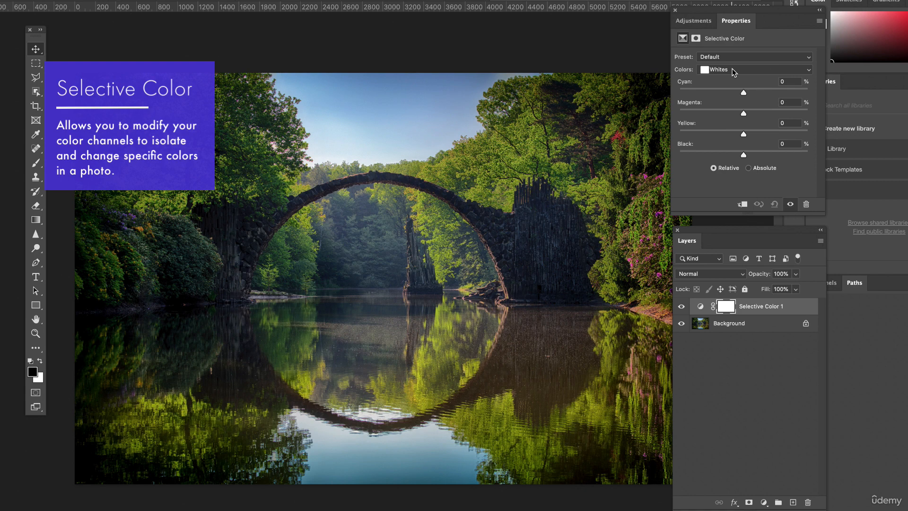
click(734, 71)
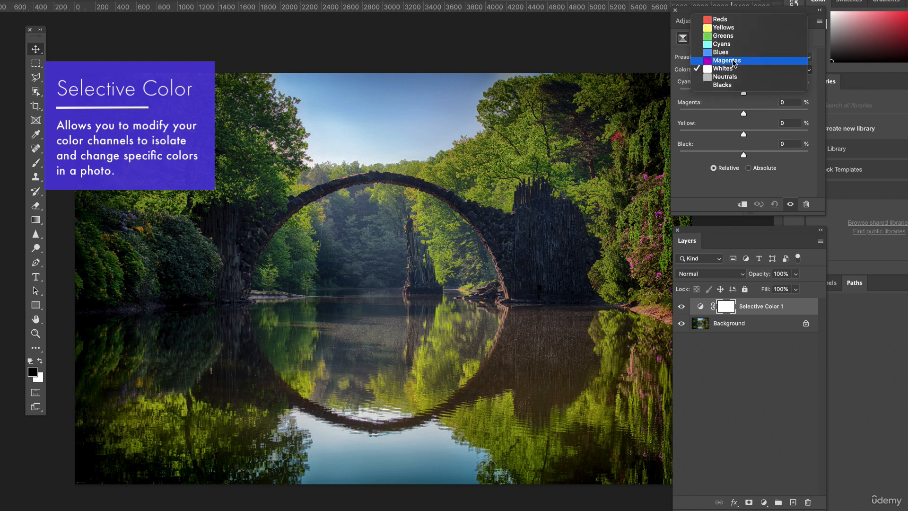
click(732, 34)
drag(744, 93, 765, 115)
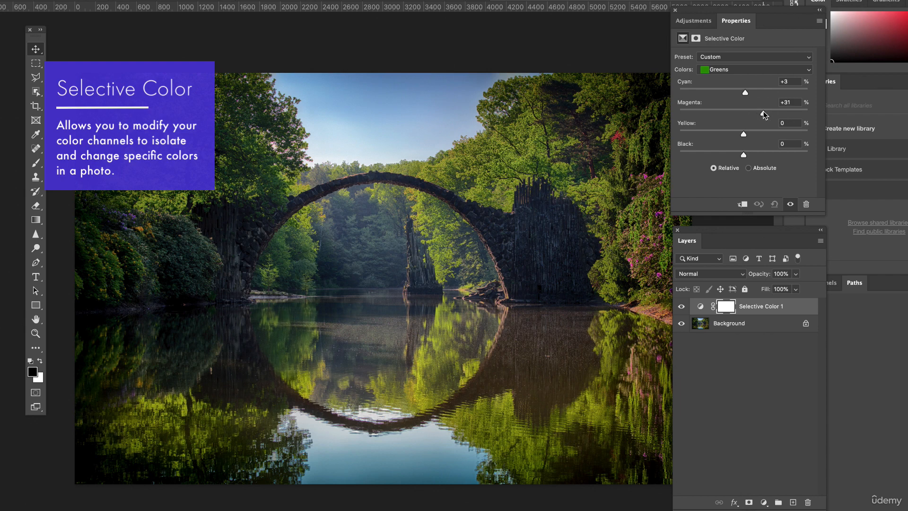
click(768, 134)
drag(766, 135, 756, 134)
click(746, 151)
Step: Set Cyan to -58% for the Yellows range of the bridge photo to give the foliage an autumn tint
click(730, 71)
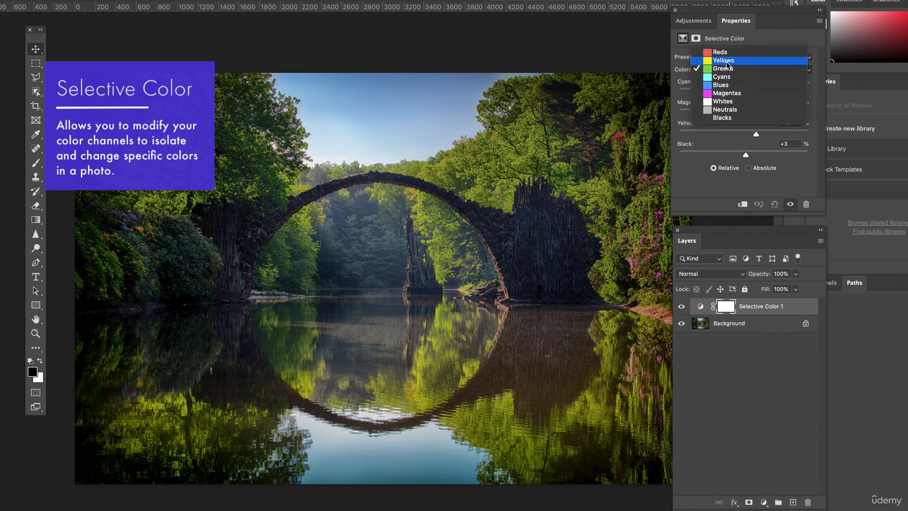
click(726, 60)
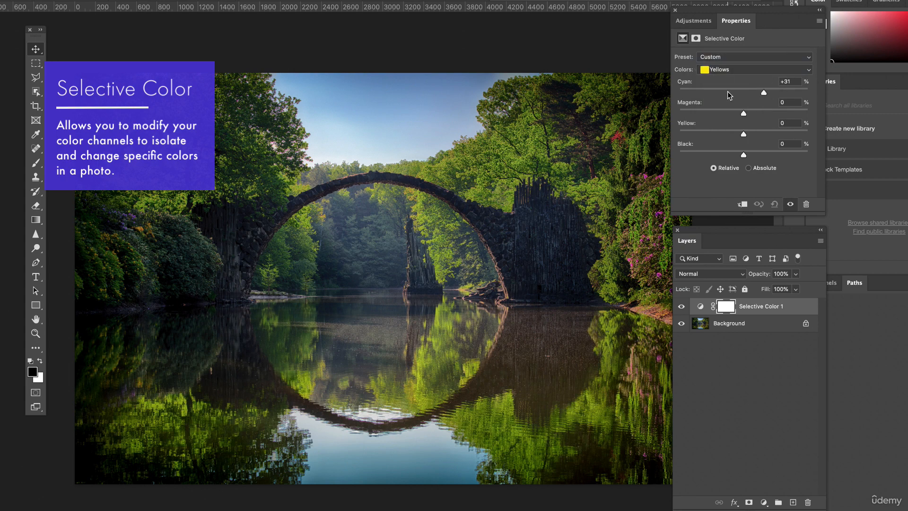
drag(728, 95, 746, 94)
drag(744, 93, 707, 94)
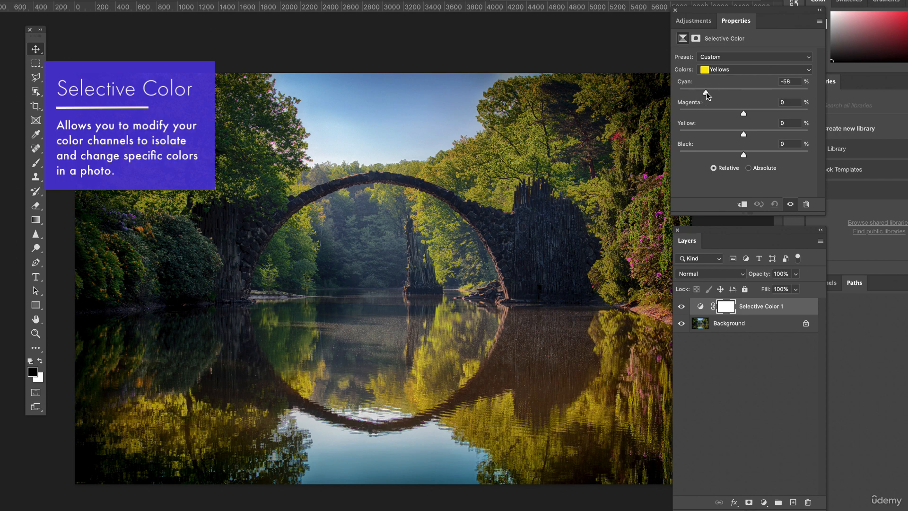
Step: Raise the Magenta and Yellow amounts of the Yellows range to warm the foliage further
click(764, 112)
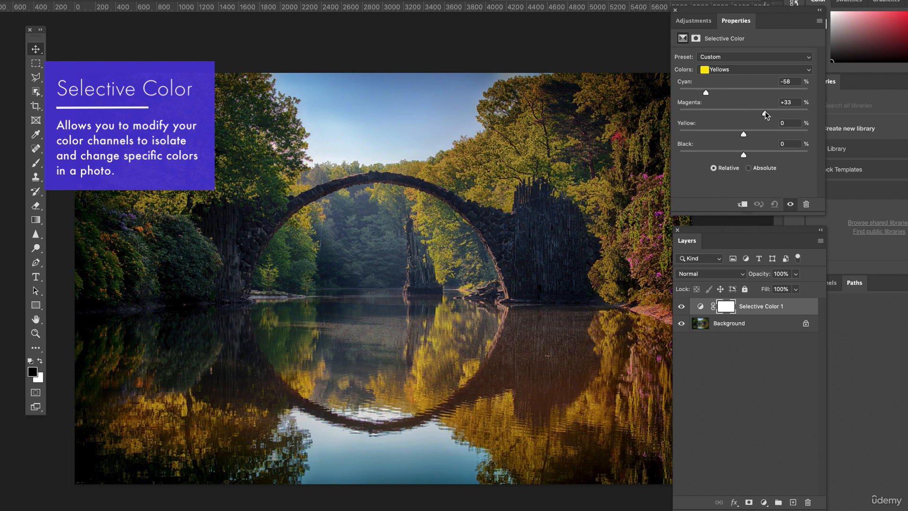
mouse_move(766, 115)
mouse_down()
mouse_move(751, 115)
mouse_move(761, 115)
mouse_up()
mouse_move(760, 112)
mouse_down()
mouse_move(761, 135)
mouse_move(758, 115)
mouse_up()
click(743, 132)
Step: Adjust the Reds range of the bridge photo, setting Magenta to +28% and shifting the Cyan and Black amounts
click(724, 70)
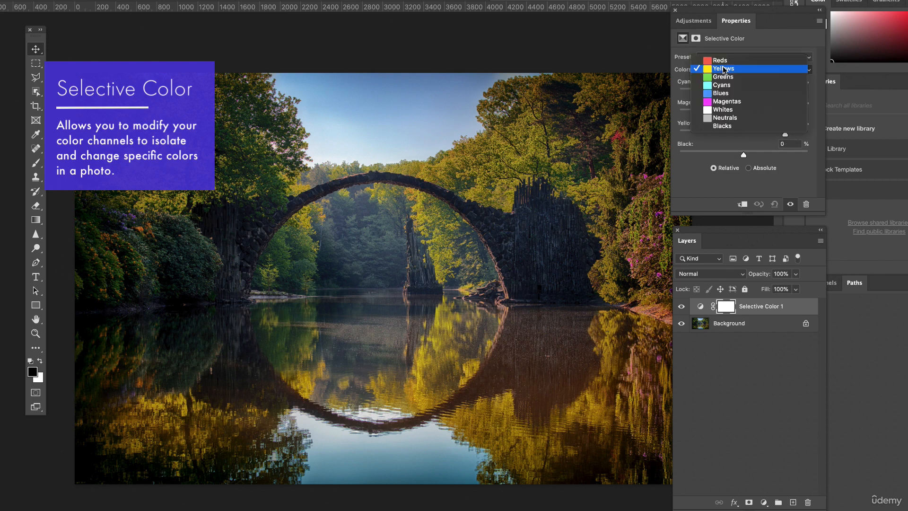
click(724, 60)
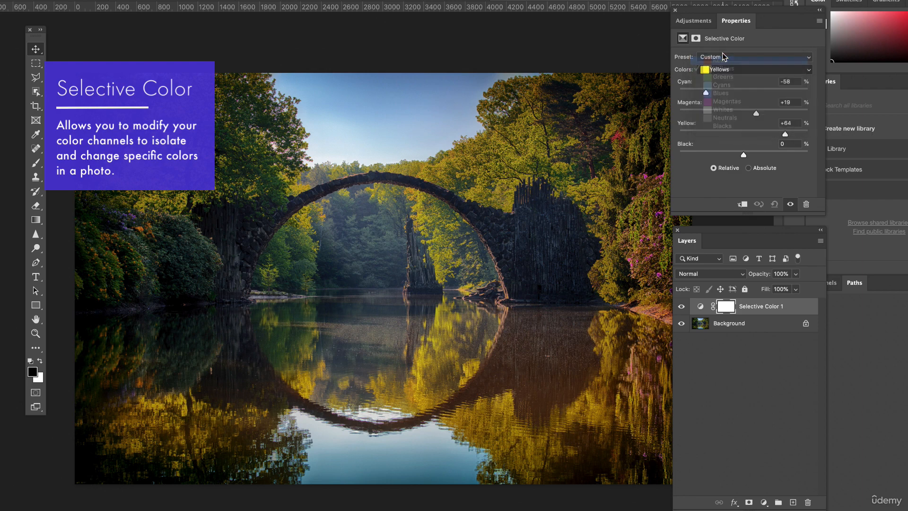
click(761, 111)
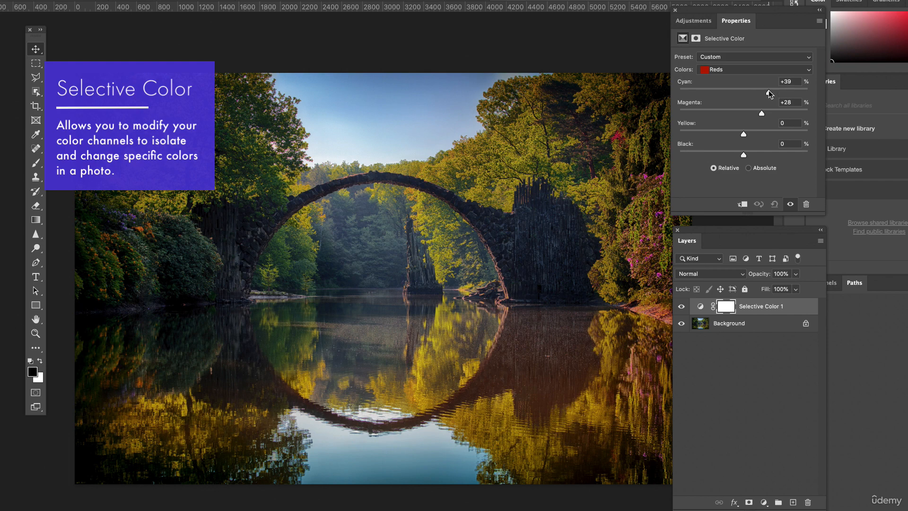
click(729, 92)
mouse_move(743, 155)
mouse_down()
mouse_move(789, 157)
mouse_move(685, 156)
mouse_move(784, 163)
mouse_move(728, 162)
mouse_move(751, 162)
mouse_up()
Step: Set Magenta to +58% for the Greens range, and Magenta to +42% and Yellow to +90% for the Yellows range
mouse_move(763, 110)
mouse_down()
mouse_move(785, 116)
mouse_move(775, 115)
mouse_up()
click(754, 69)
click(738, 61)
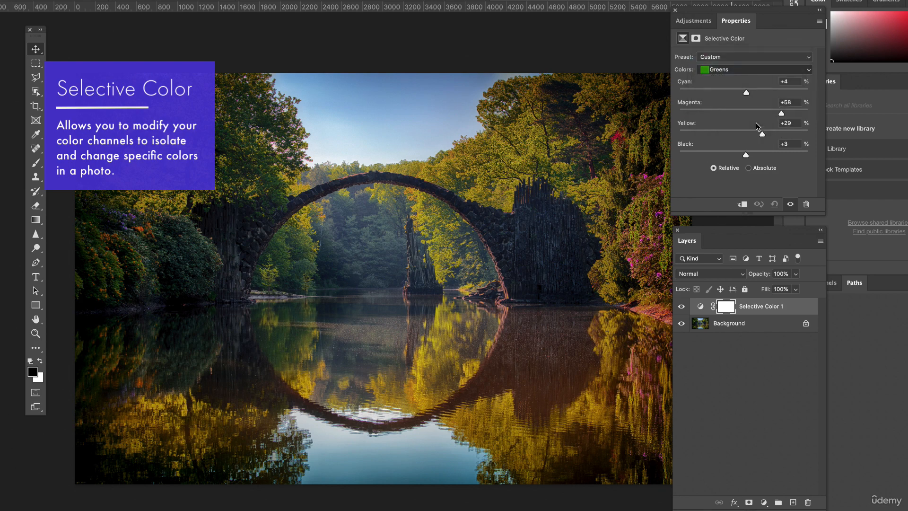
drag(785, 134, 802, 135)
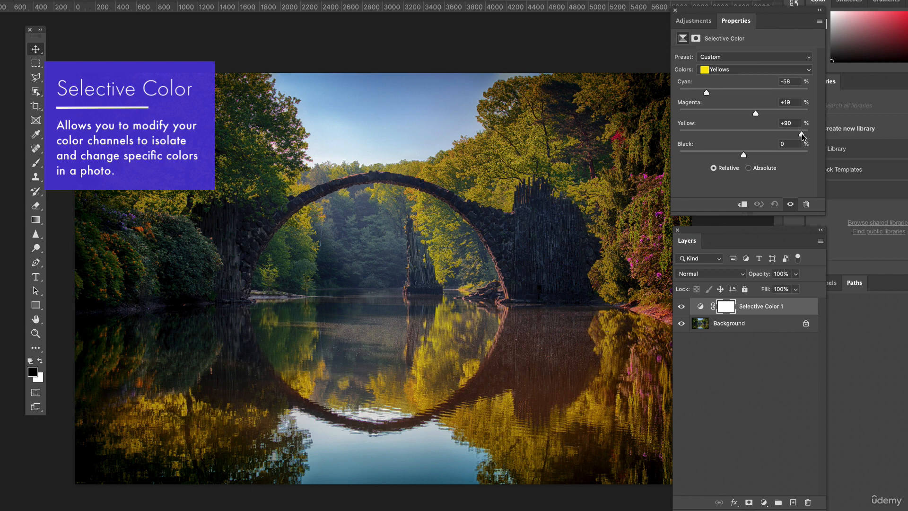
mouse_move(756, 113)
mouse_down()
mouse_move(782, 116)
mouse_move(770, 114)
mouse_up()
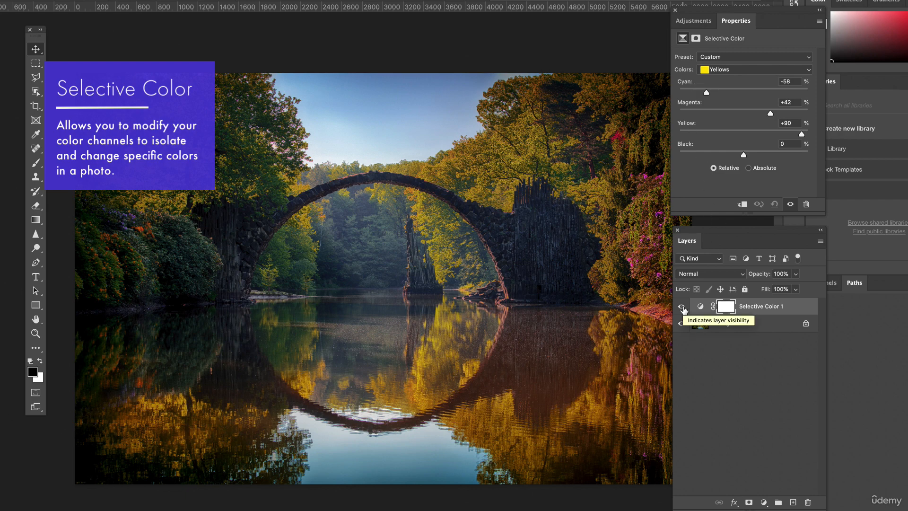
Step: Toggle the visibility of the bridge photo's Selective Color layer to compare the image with and without the adjustment
click(681, 306)
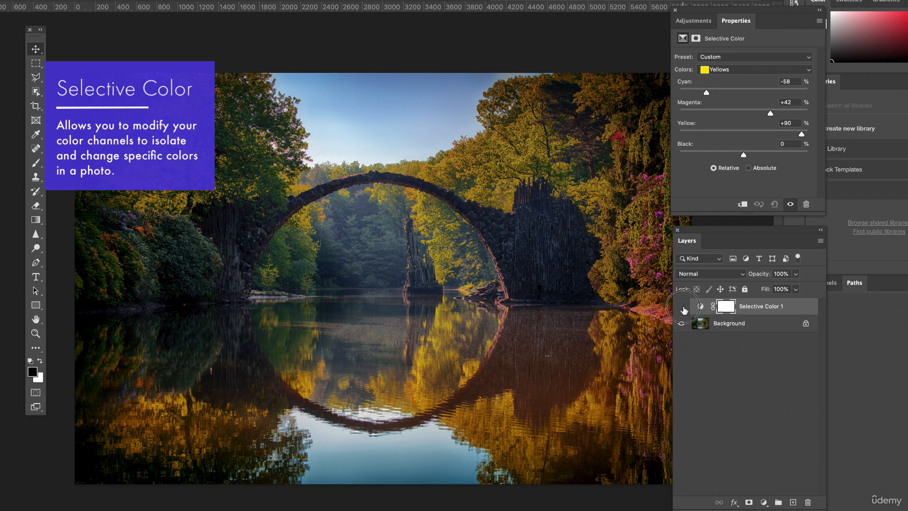
click(682, 307)
click(681, 307)
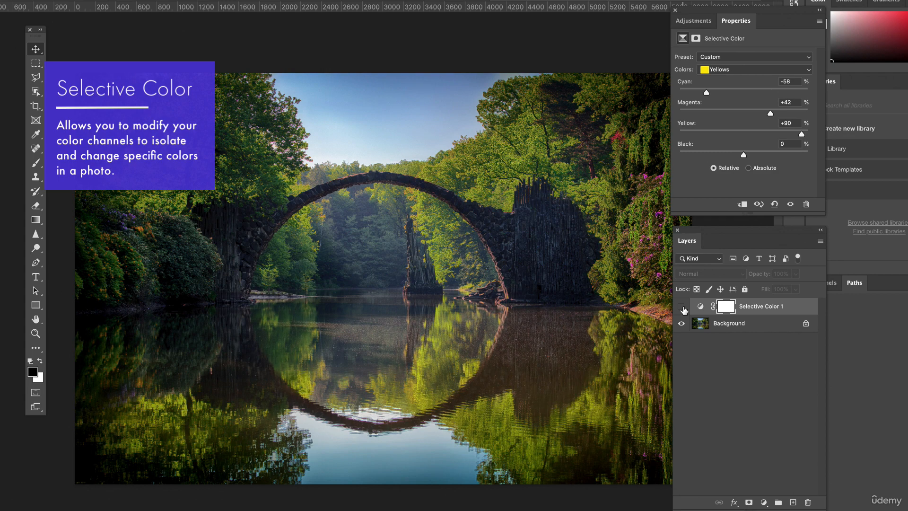
click(681, 306)
click(681, 307)
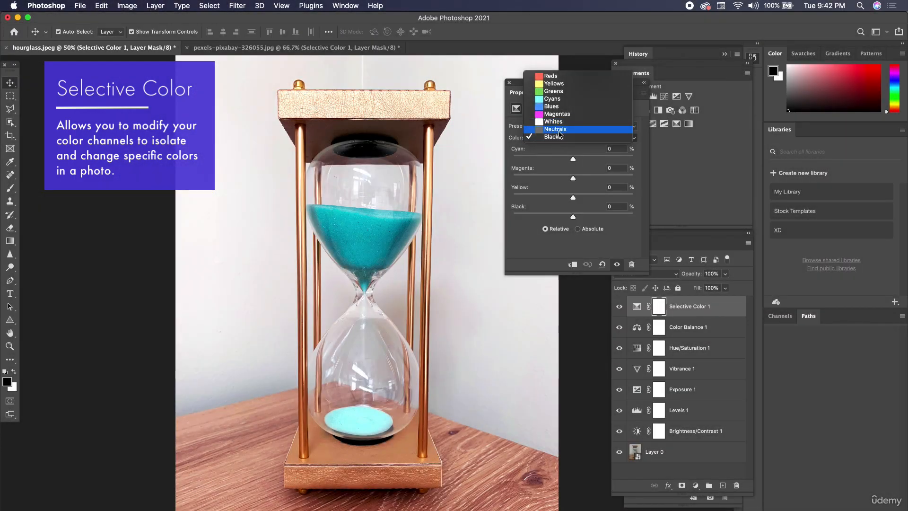
Step: In the hourglass photo, set the Reds range to Cyan -1%, Magenta -1%, Yellow -11% and Black +1%
click(553, 83)
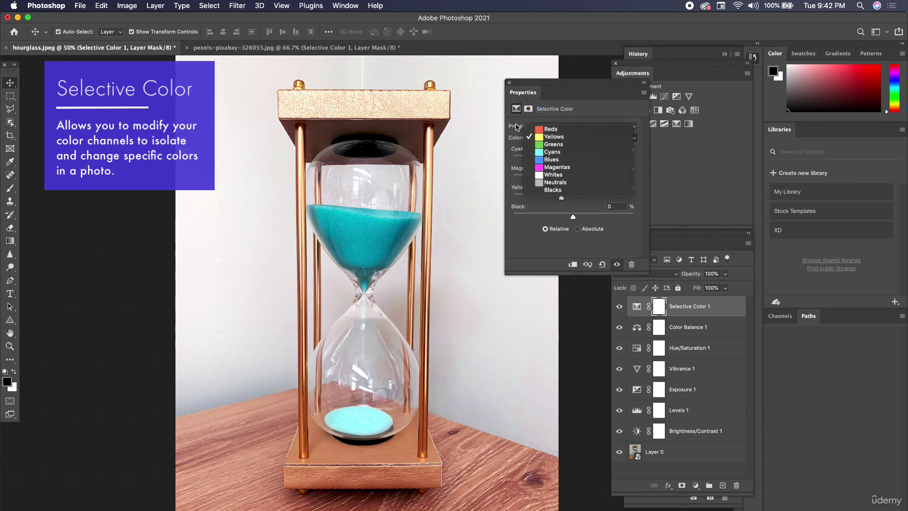
click(550, 130)
drag(573, 217, 561, 198)
click(572, 178)
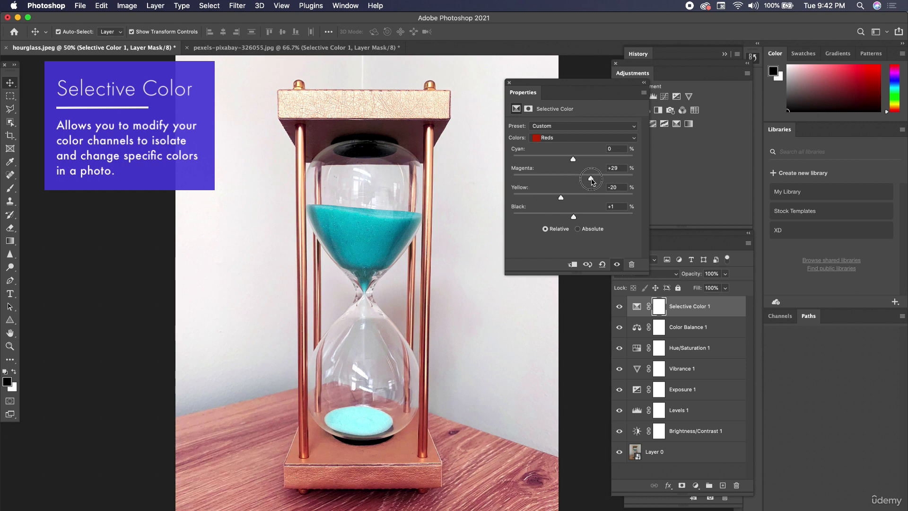
mouse_move(573, 159)
mouse_down()
mouse_move(594, 160)
mouse_move(572, 160)
mouse_up()
mouse_move(561, 197)
mouse_down()
mouse_move(581, 199)
mouse_move(566, 202)
mouse_up()
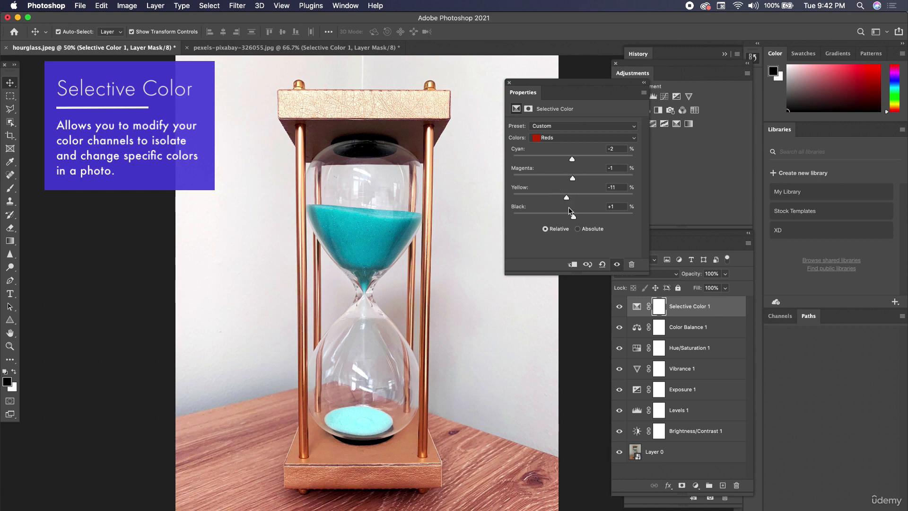
click(573, 160)
mouse_move(573, 160)
mouse_down()
mouse_move(584, 159)
mouse_move(574, 161)
mouse_up()
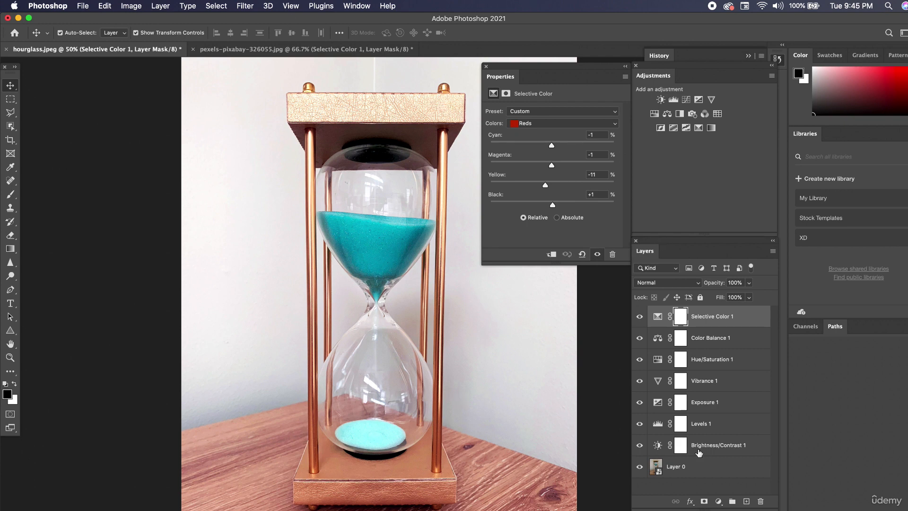
Step: Apply the Sharpen filter to Layer 0 of the hourglass photo and deselect the layer
click(673, 467)
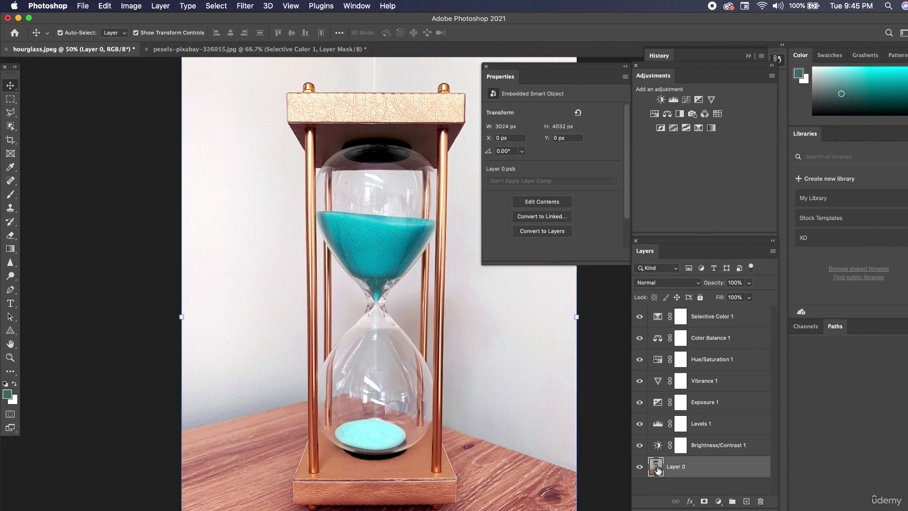
click(248, 5)
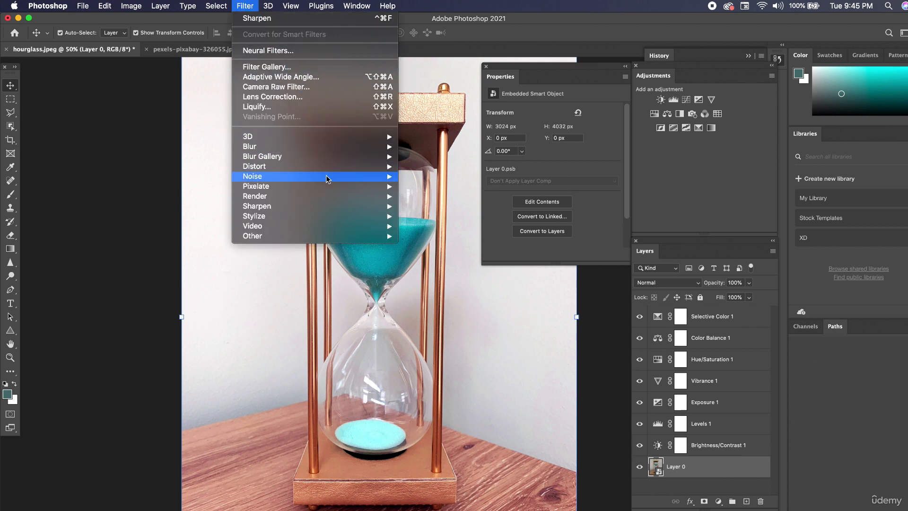
mouse_move(320, 211)
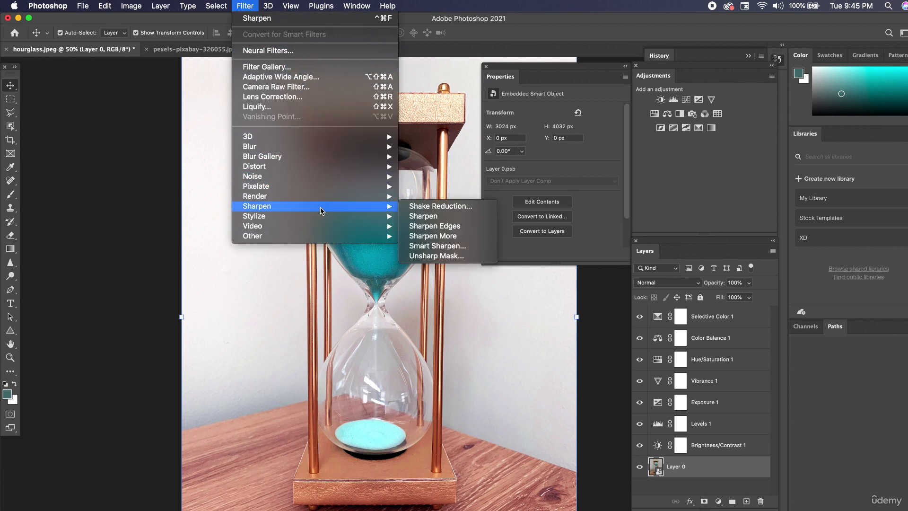
click(433, 219)
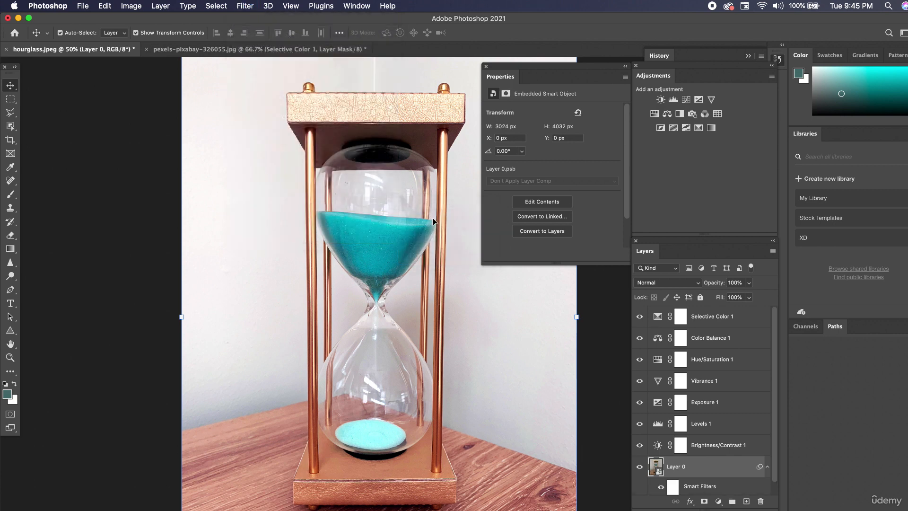
scroll(721, 440, down, 1)
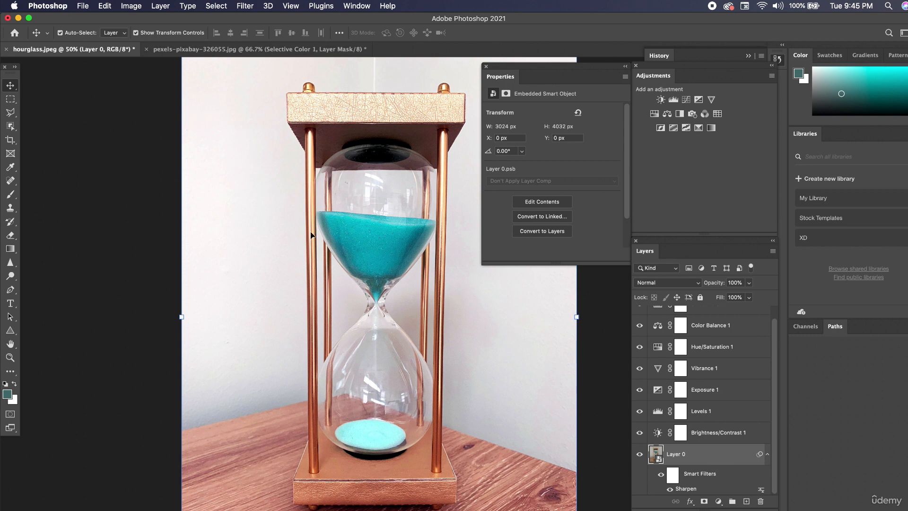
click(81, 193)
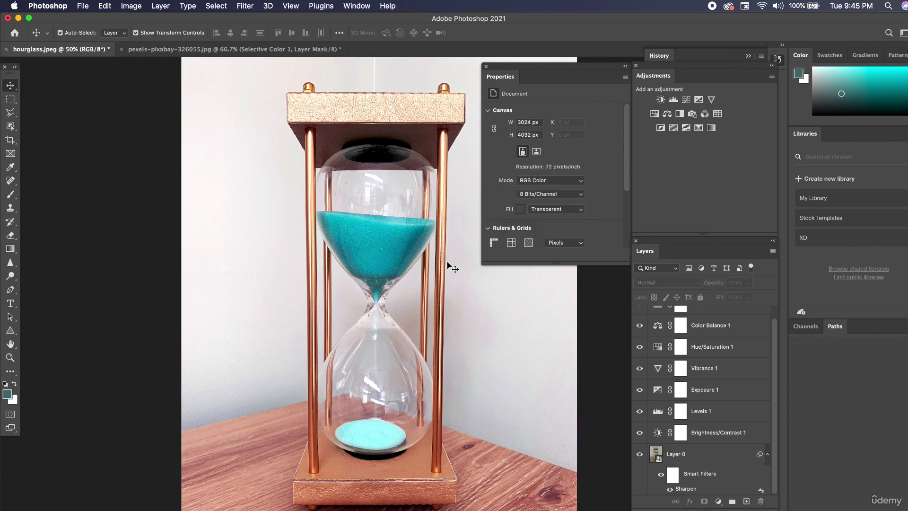
Step: View the original hourglass.jpeg snapshot in the history, and restore the last Sharpen state to compare before and after
scroll(724, 414, up, 1)
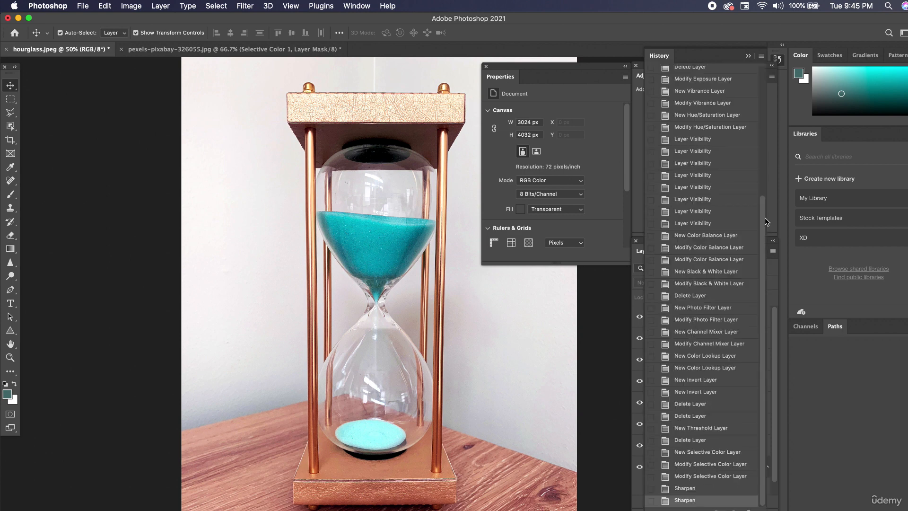
scroll(761, 225, up, 5)
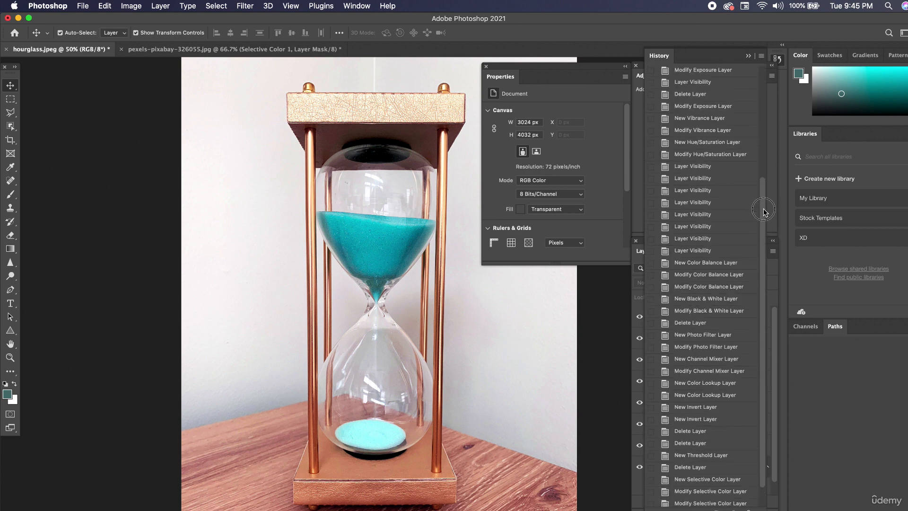
drag(765, 274, 755, 178)
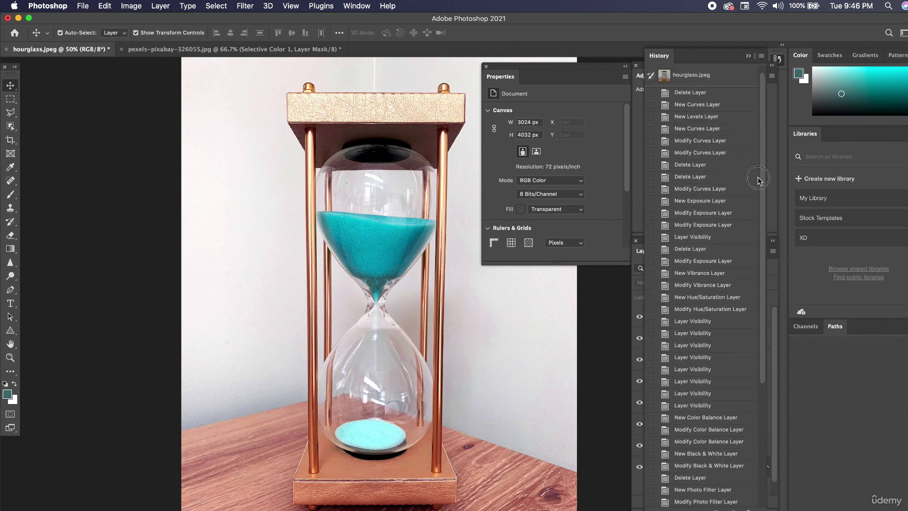
click(690, 78)
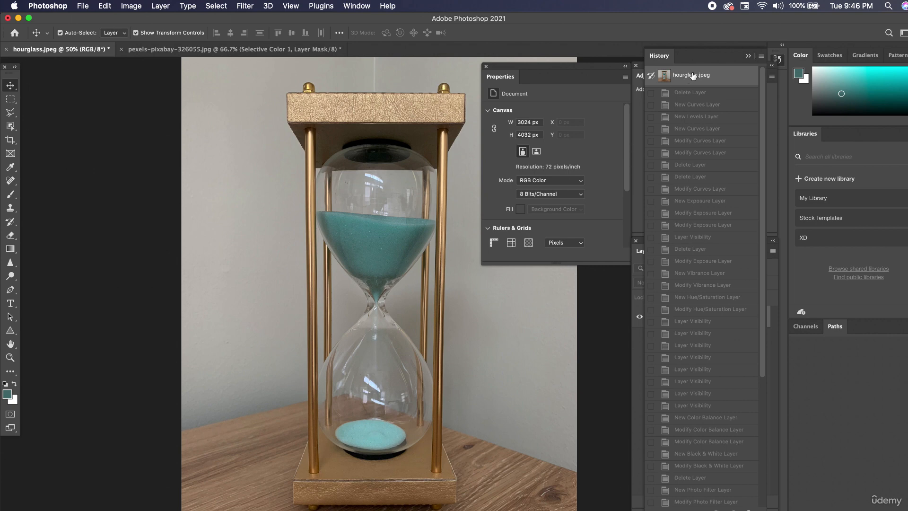
scroll(707, 241, down, 2)
scroll(708, 242, down, 8)
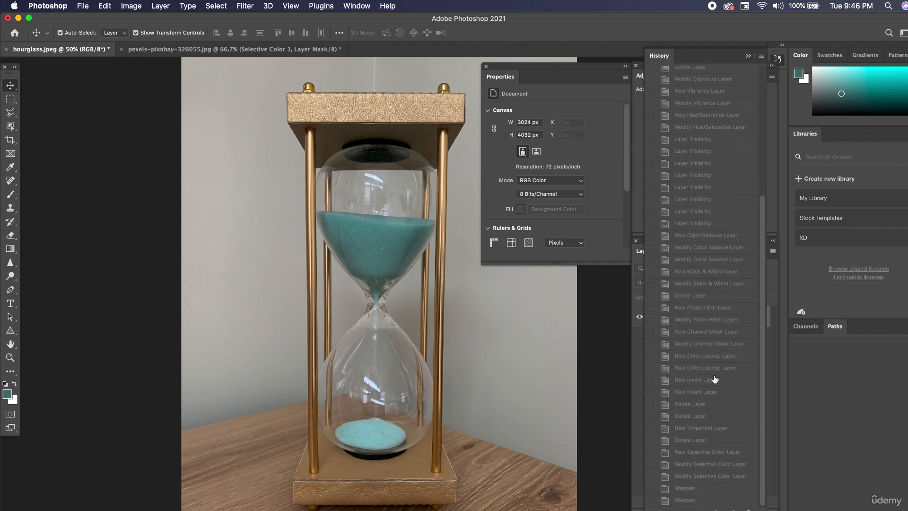
click(704, 501)
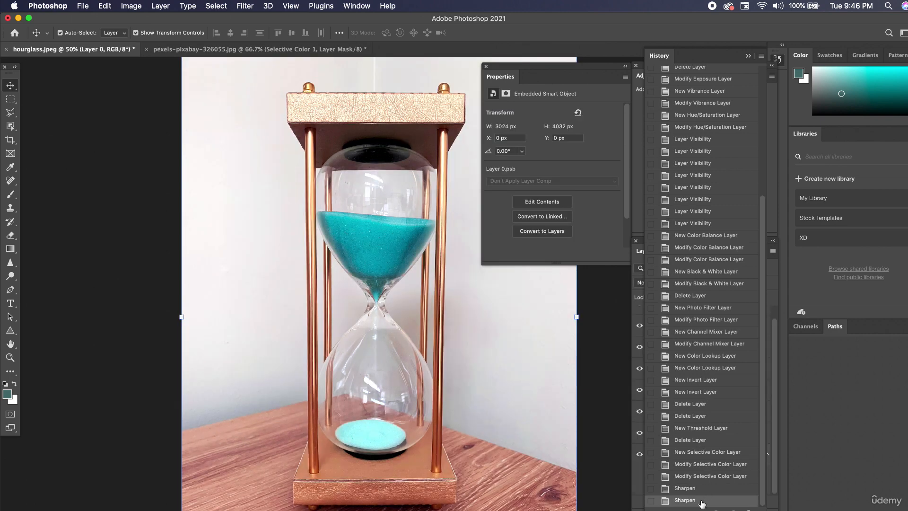
Step: Compare the original snapshot with the last Sharpen state once more, and collapse the history
scroll(693, 385, up, 5)
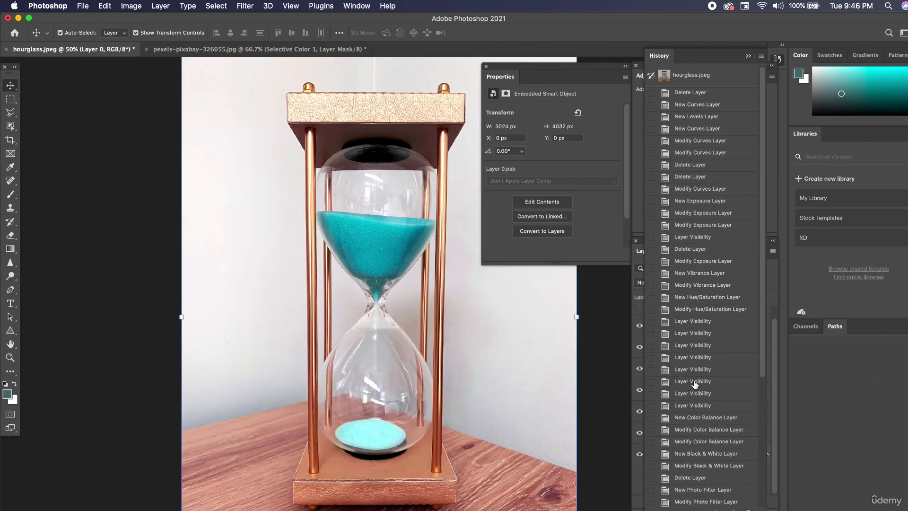
click(700, 76)
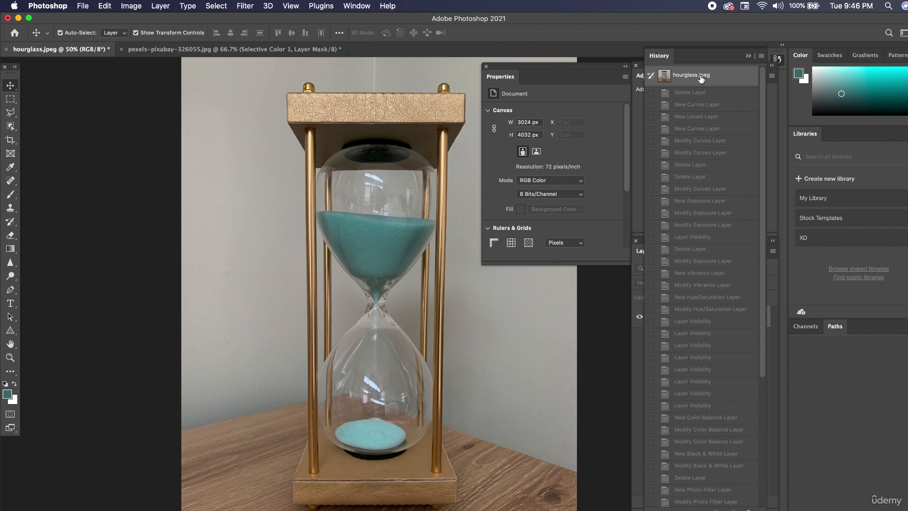
scroll(709, 307, down, 8)
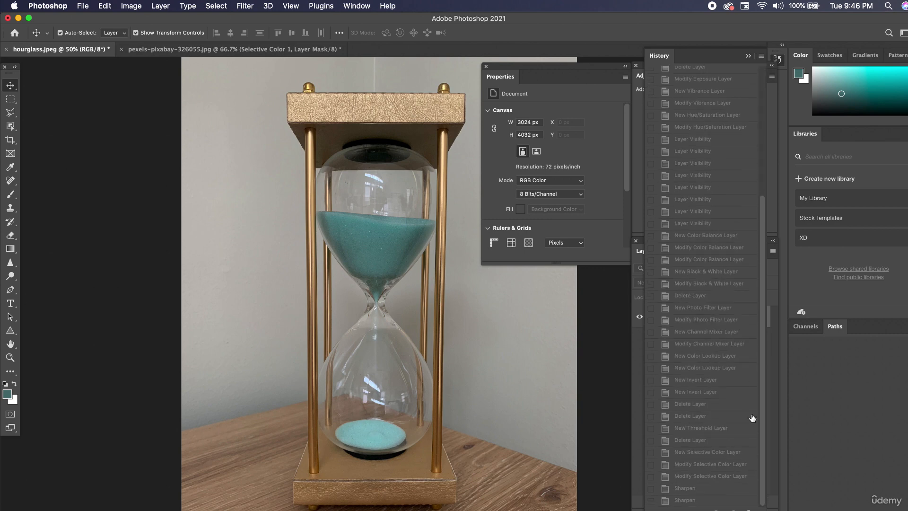
click(703, 500)
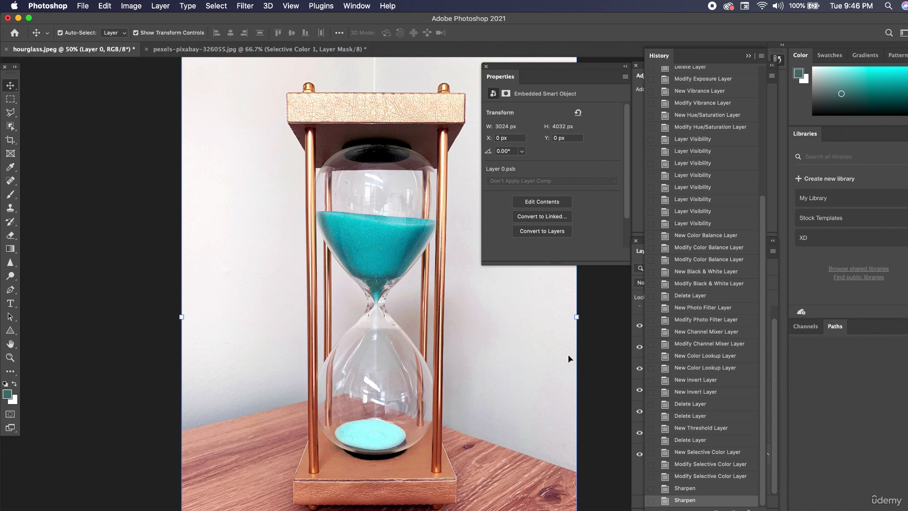
scroll(706, 285, up, 5)
scroll(707, 283, up, 2)
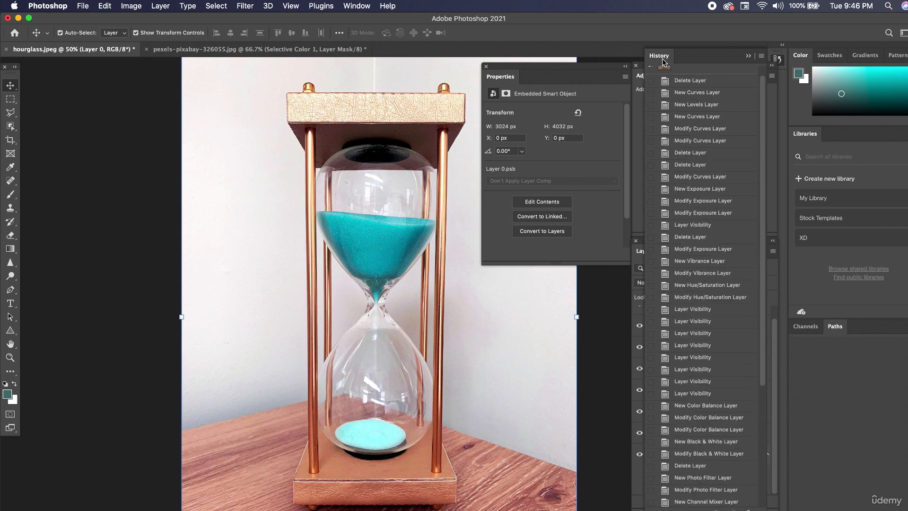
click(748, 56)
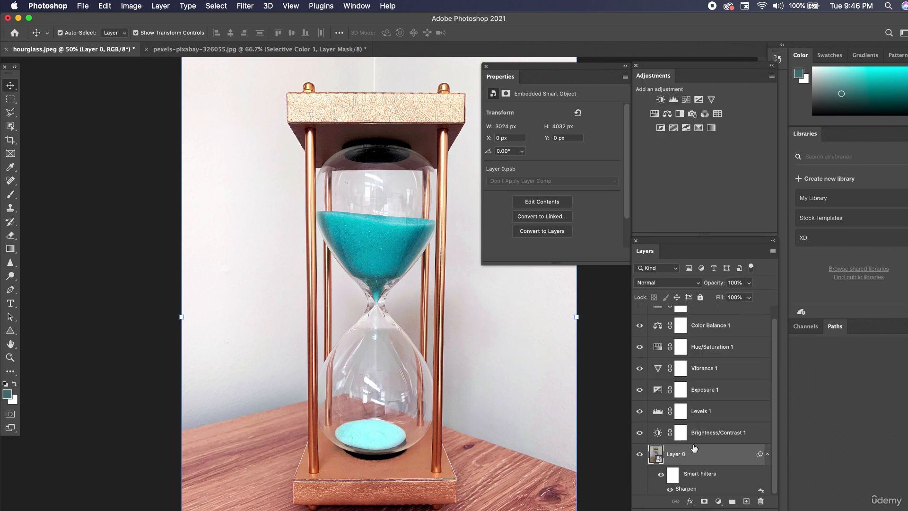
Step: Highlight all adjustment layers from Selective Color 1 down to Brightness/Contrast 1, and select Layer 0
scroll(694, 447, up, 1)
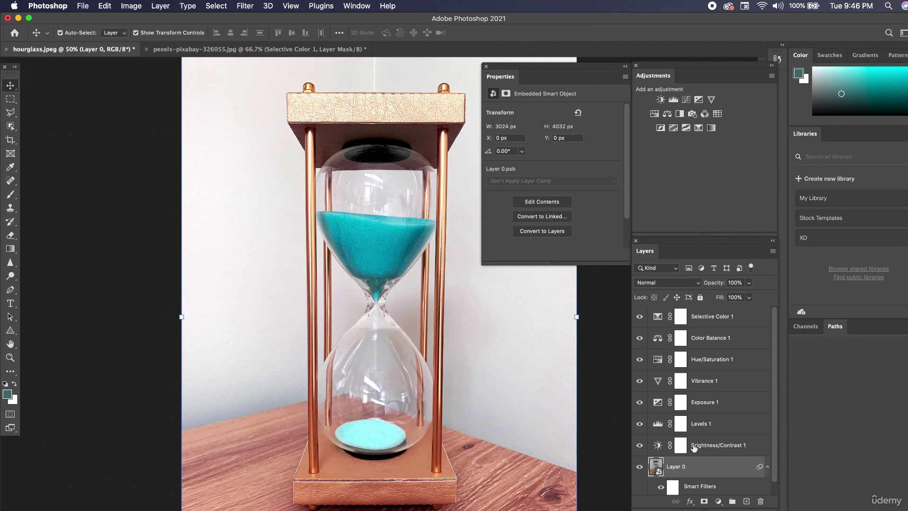
click(715, 318)
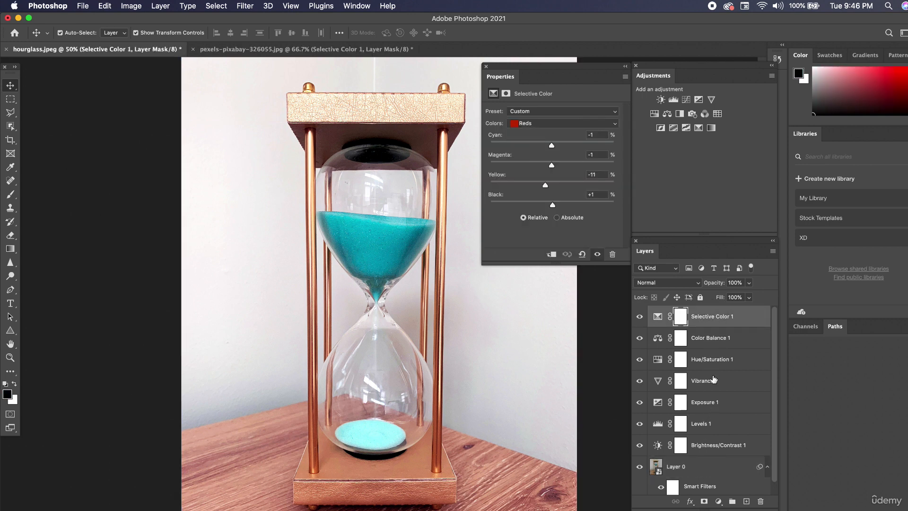
shift+click(718, 445)
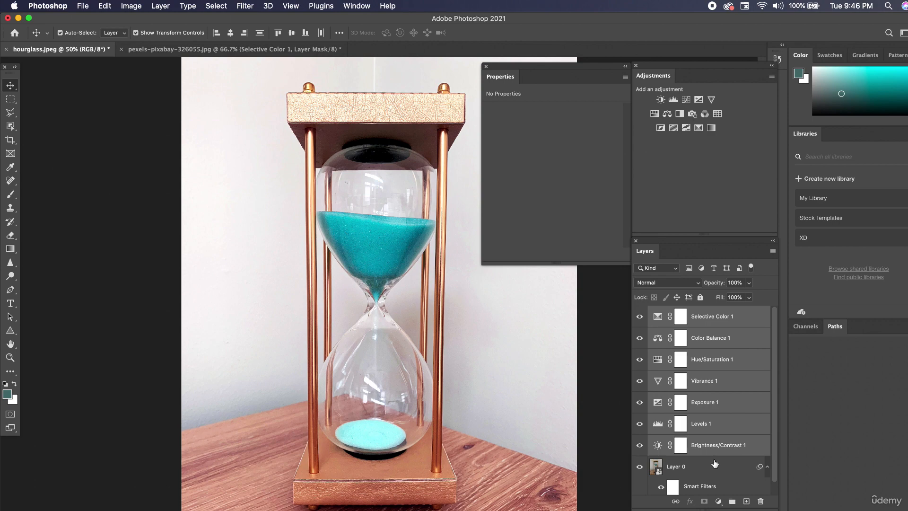
click(683, 468)
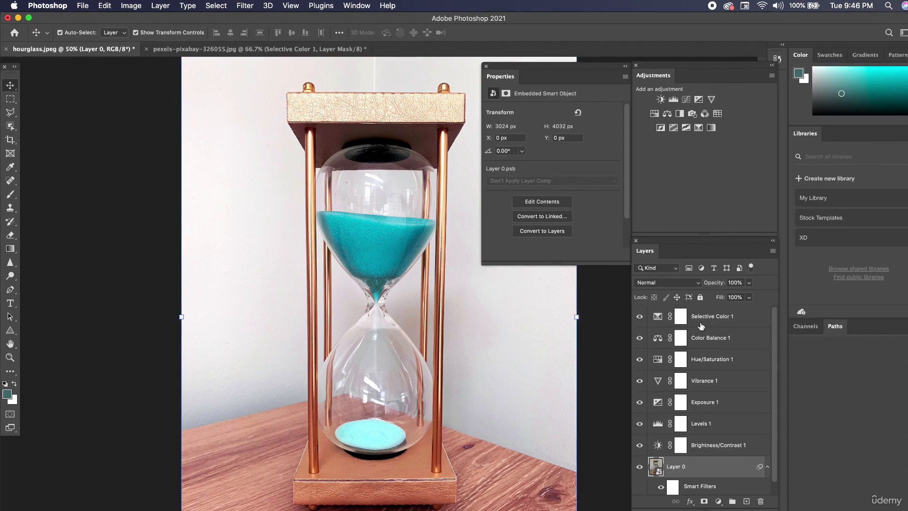
Step: Group all adjustment layers from Selective Color 1 down to Brightness/Contrast 1, and name the group adjustments
click(704, 318)
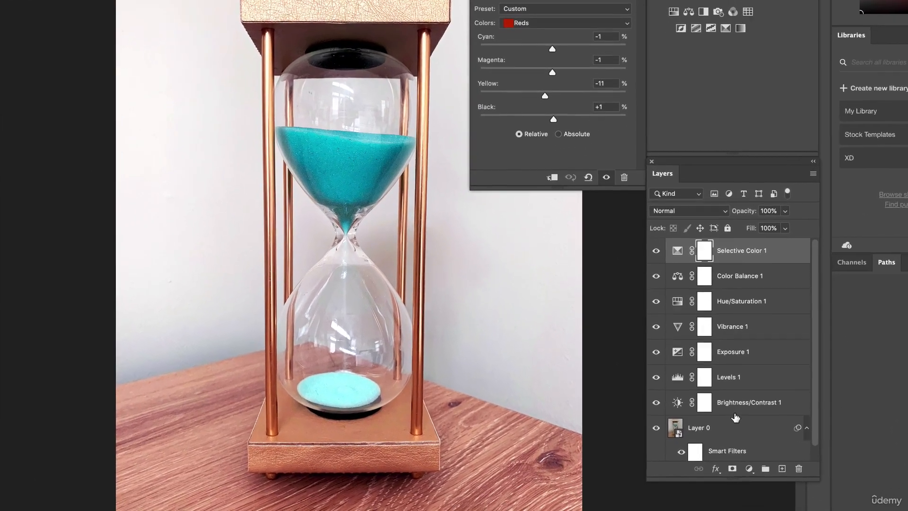
shift+click(736, 408)
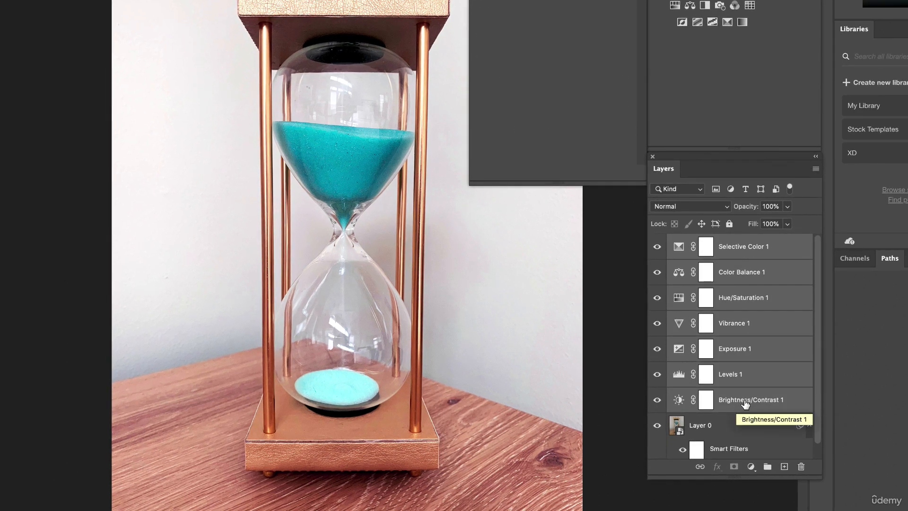
click(768, 467)
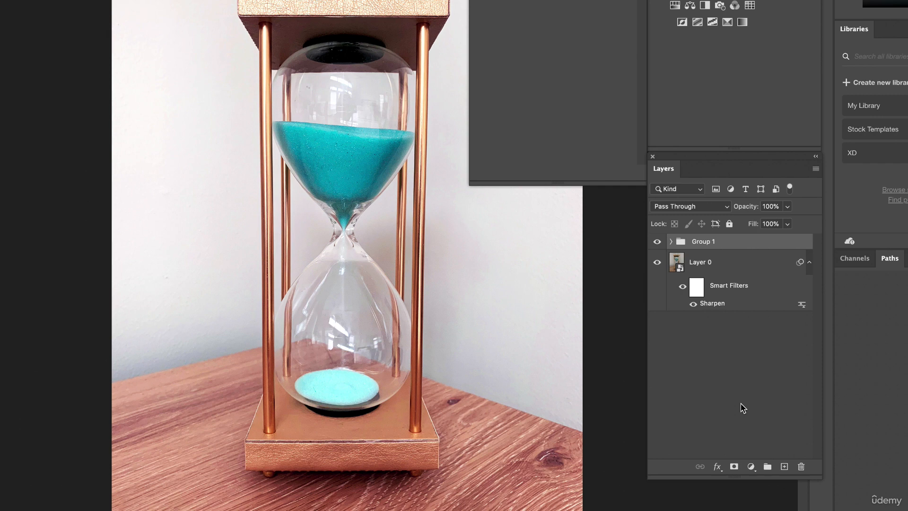
double_click(702, 242)
text(adjustments)
key(Return)
Step: Hide and show the adjustments group twice to compare the hourglass photo before and after, leaving the group visible
click(657, 242)
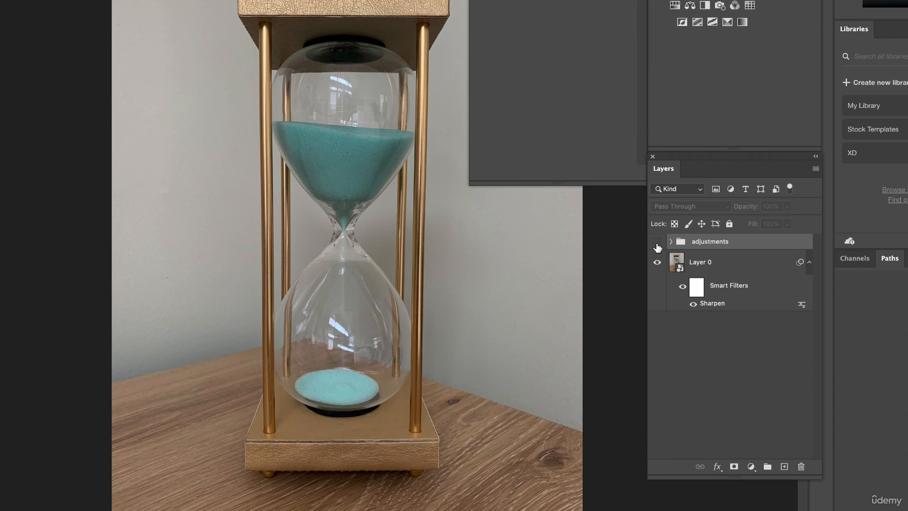
click(657, 242)
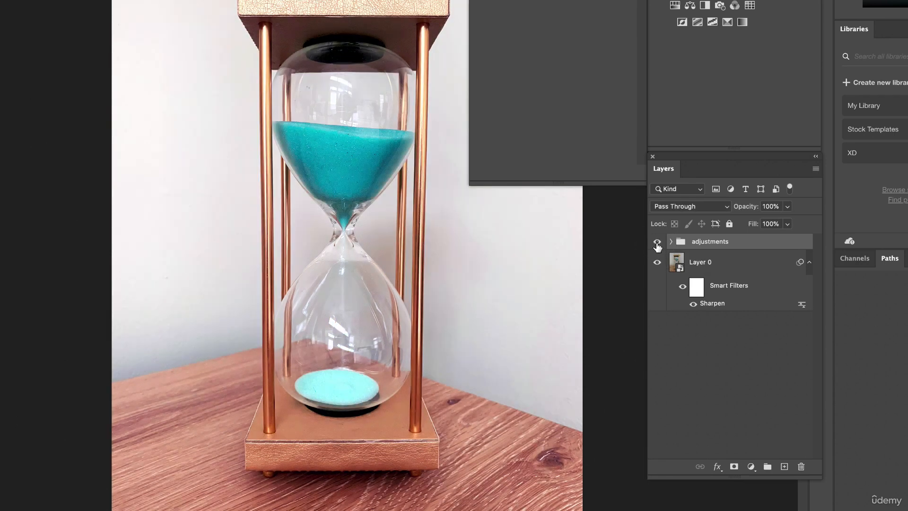
click(657, 242)
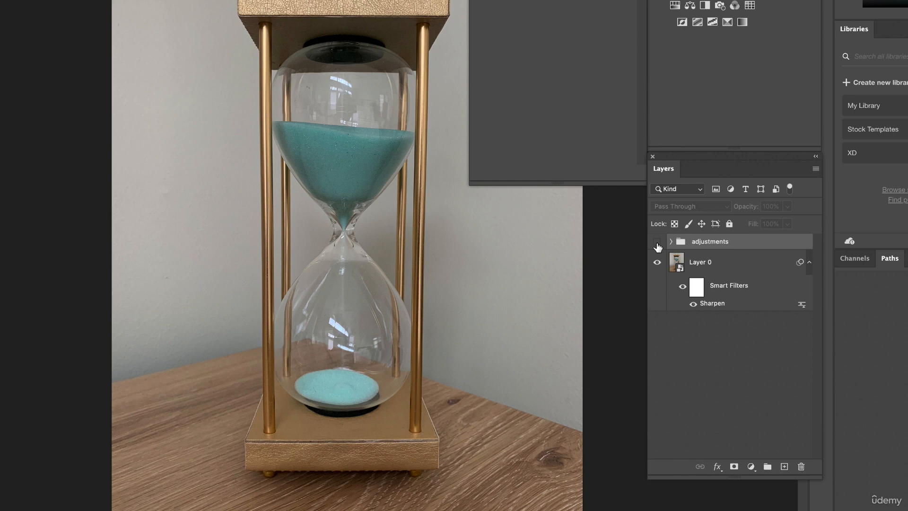
click(657, 242)
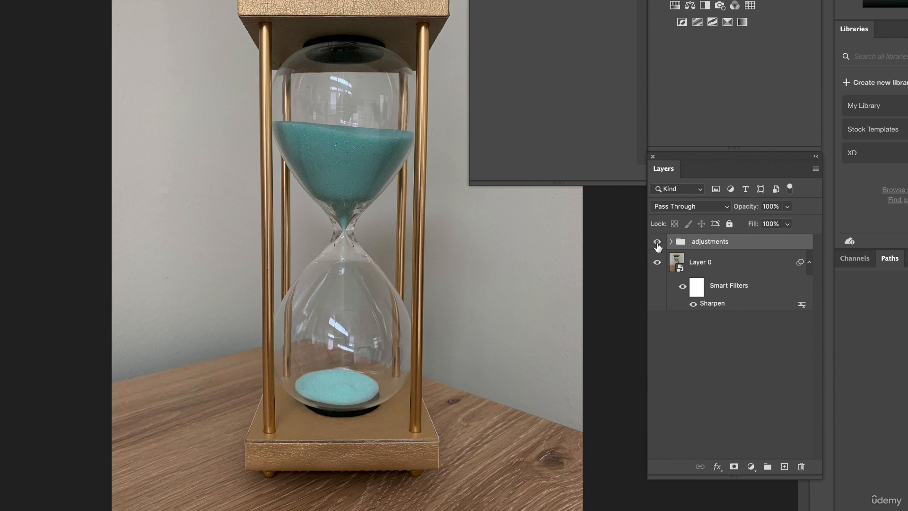